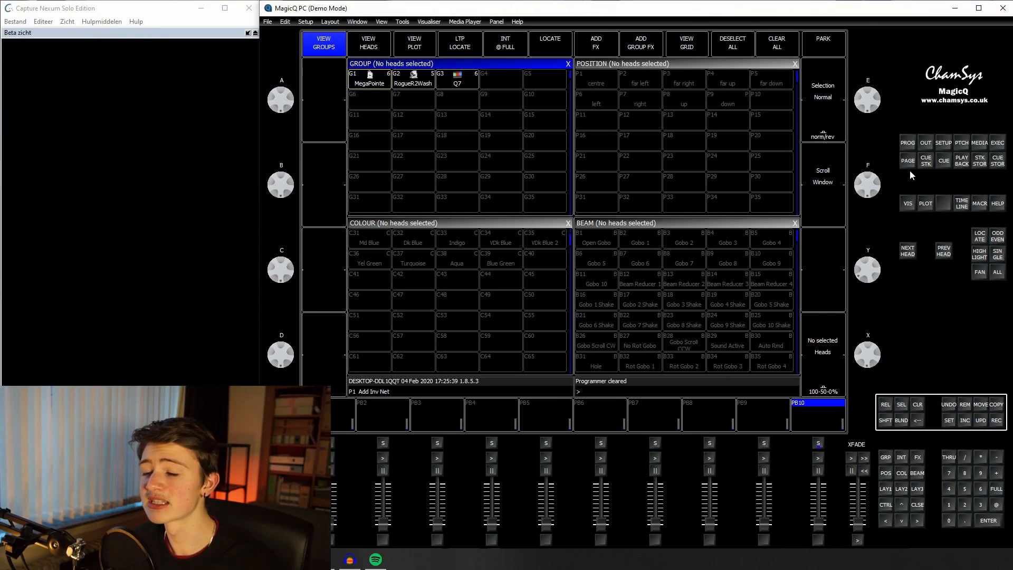
Step: Set the programmer option "Unused chans return to defaults" to "Yes, all heads"
{"action": "left_click", "coordinate": [904, 143]}
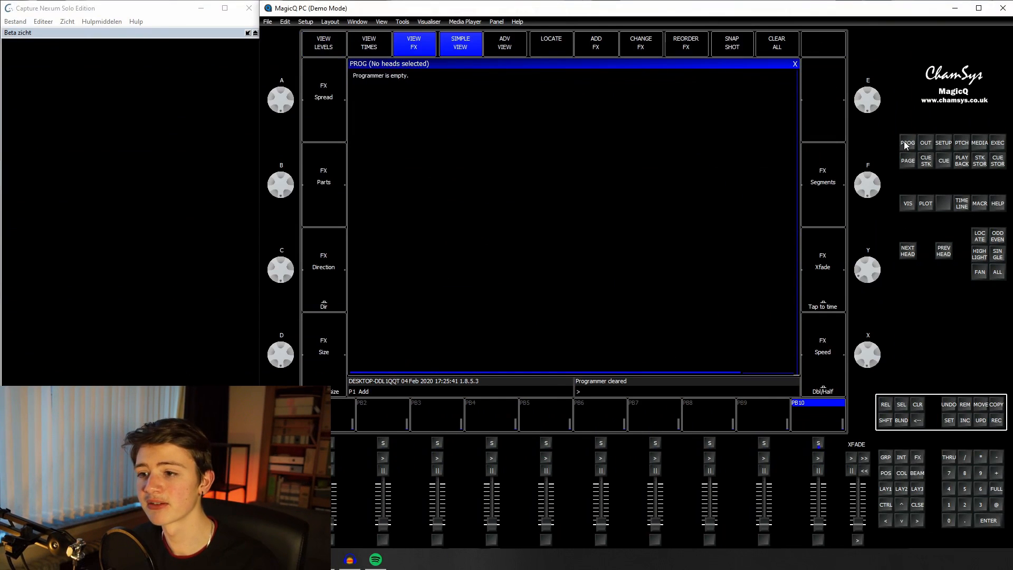
{"action": "left_click", "coordinate": [943, 144]}
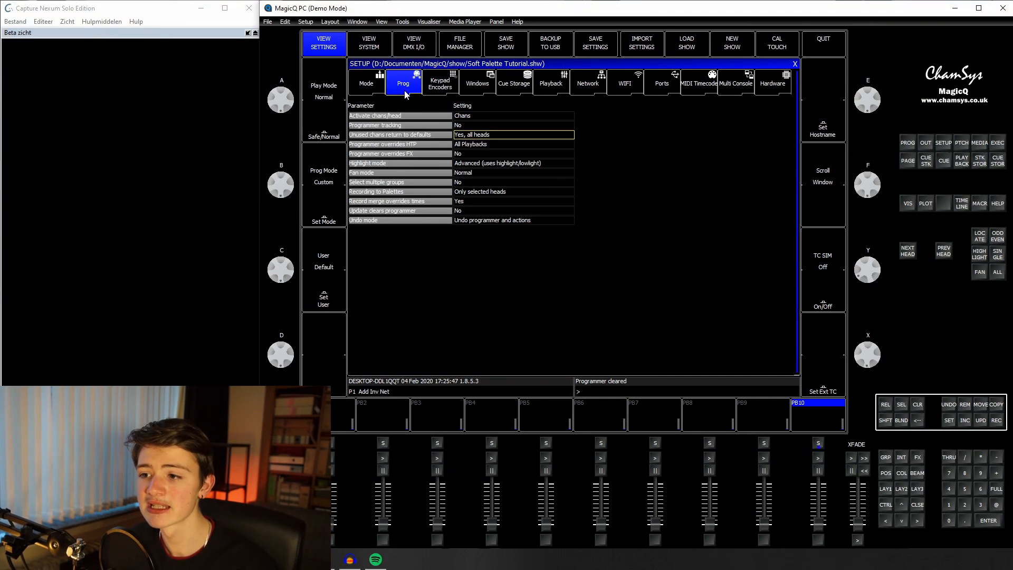
{"action": "left_click", "coordinate": [507, 135]}
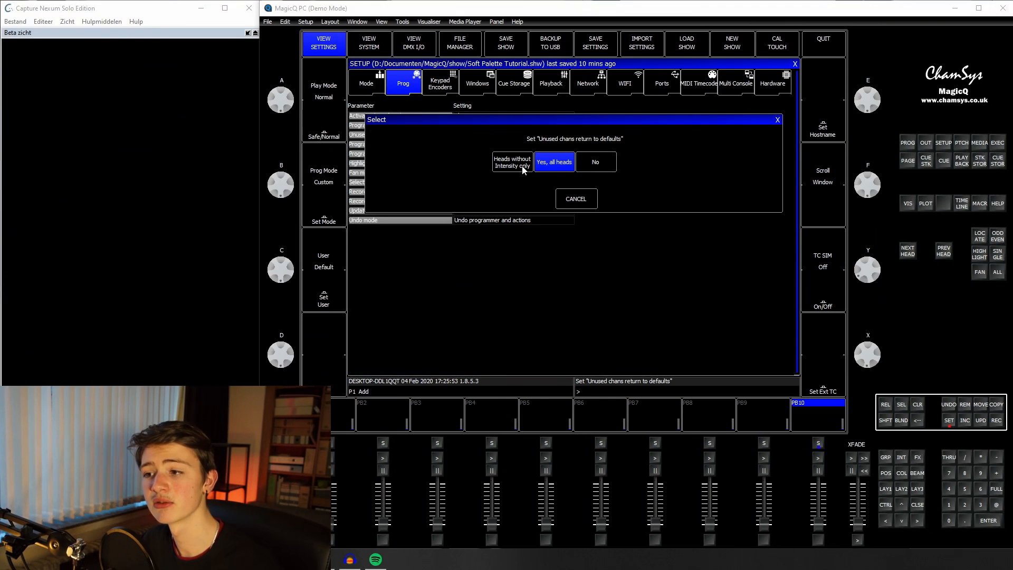
{"action": "left_click", "coordinate": [554, 161]}
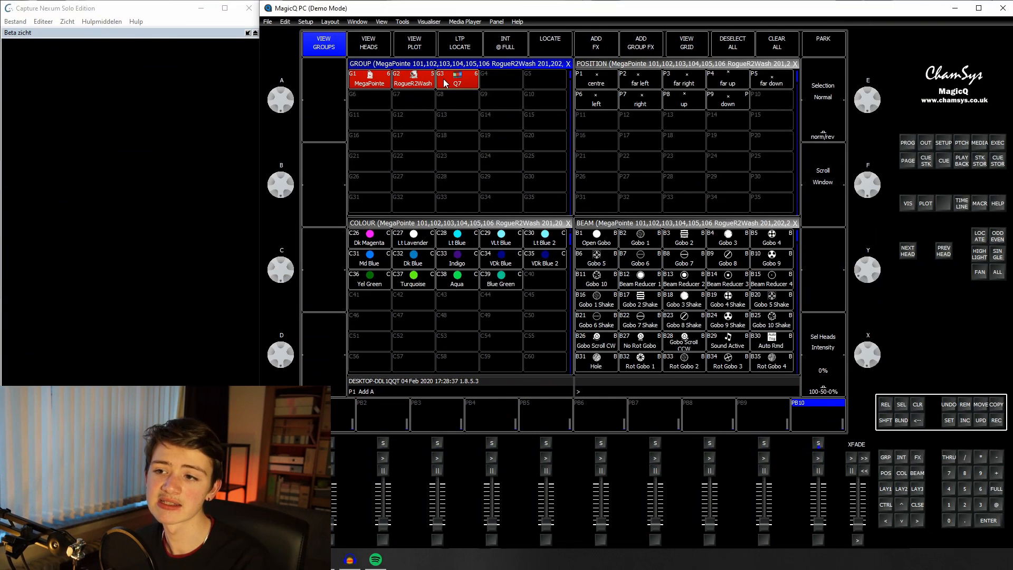
Step: Locate the selected MegaPointe, RogueR2Wash and Q7 heads and record their white colour into empty colour palette slot C46
{"action": "left_click", "coordinate": [980, 238]}
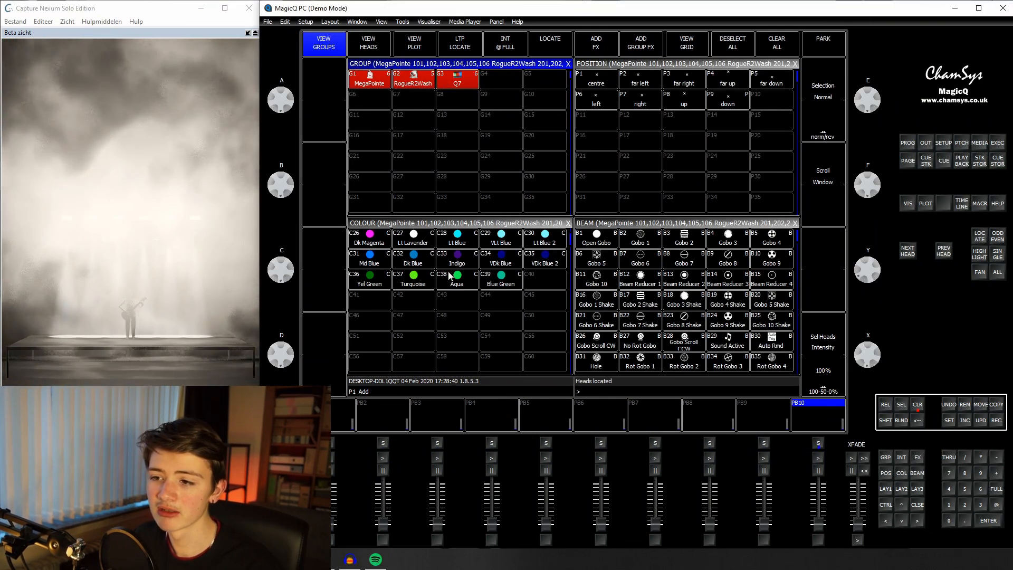
{"action": "left_click", "coordinate": [466, 226]}
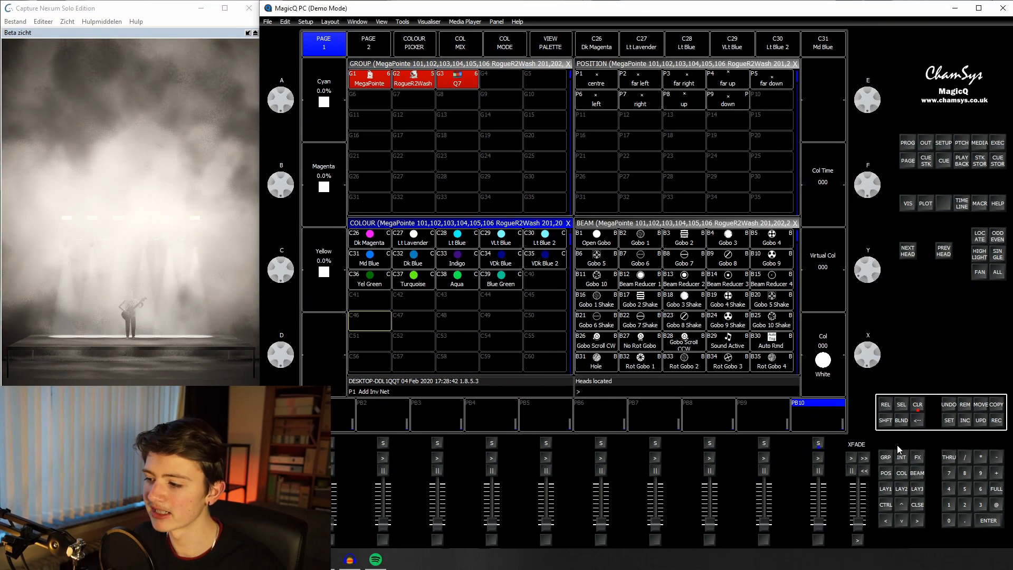
{"action": "left_click", "coordinate": [996, 421]}
{"action": "left_click", "coordinate": [369, 320]}
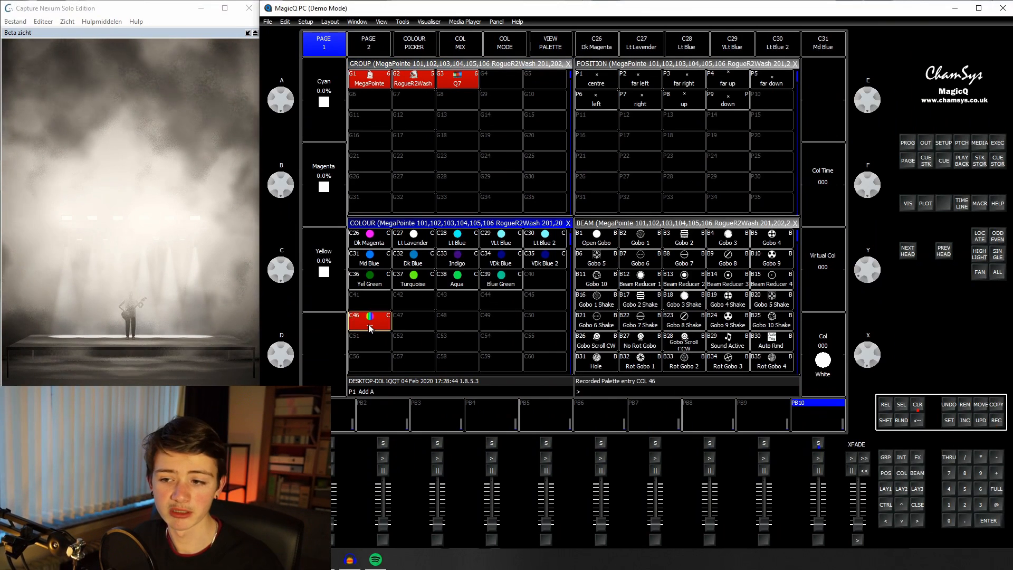
Step: View the values stored in colour palette C46 and clear the programmer
{"action": "left_click", "coordinate": [544, 51]}
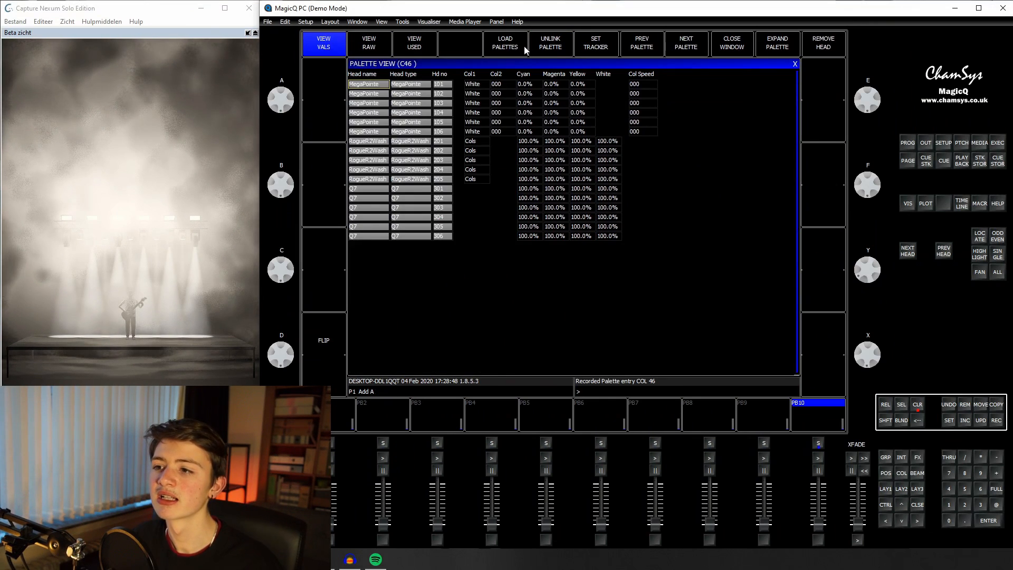
{"action": "left_click", "coordinate": [889, 489]}
{"action": "left_click", "coordinate": [917, 406]}
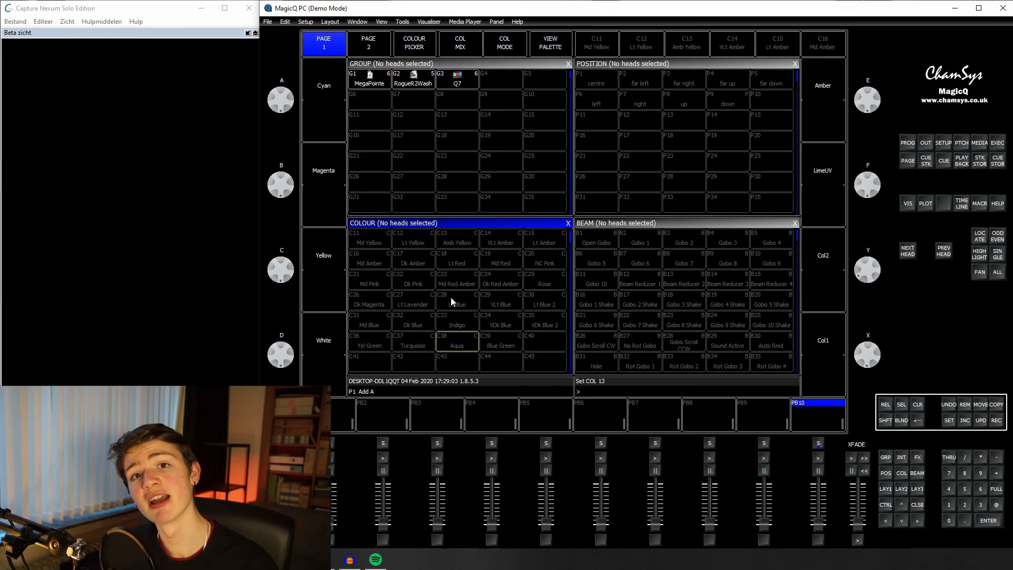
Step: Name colour palette C46 "Soft Palette 1"
{"action": "scroll", "coordinate": [480, 311], "scroll_direction": "down", "scroll_amount": 3}
{"action": "left_click", "coordinate": [948, 420]}
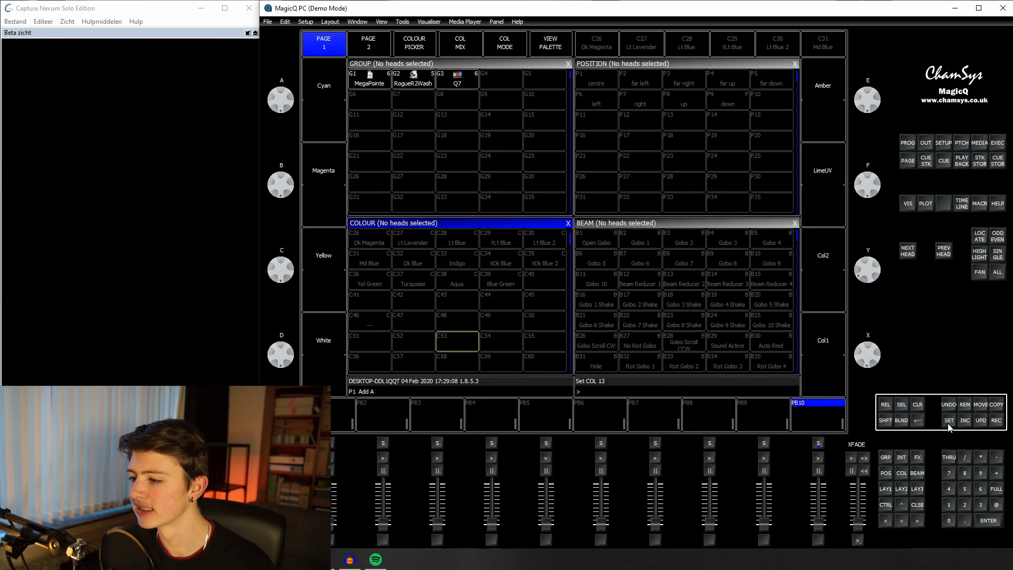
{"action": "left_click", "coordinate": [371, 322]}
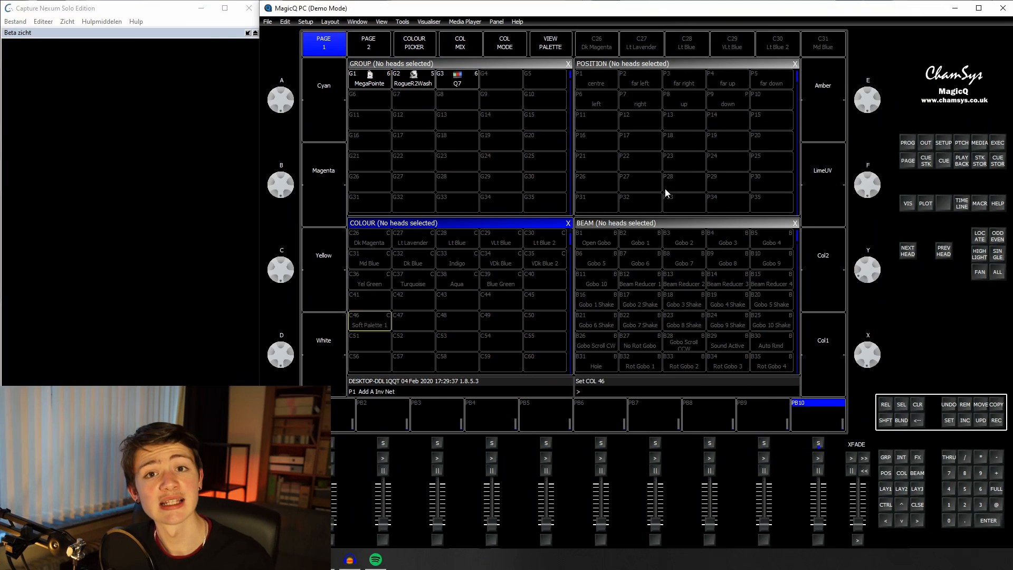
Step: Set the grid size of Execute page 1 to 14/11
{"action": "left_click", "coordinate": [997, 146]}
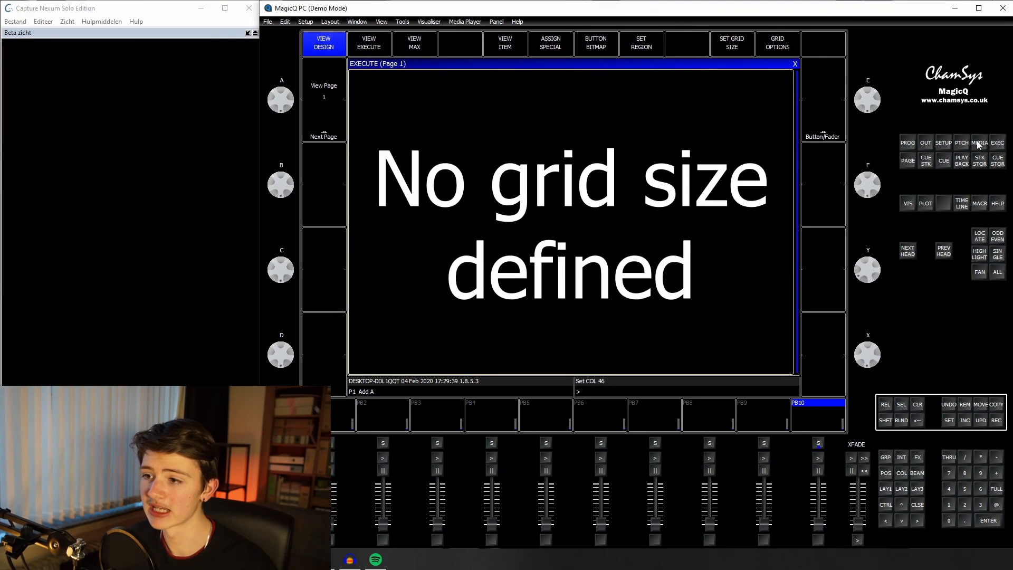
{"action": "left_click", "coordinate": [728, 49]}
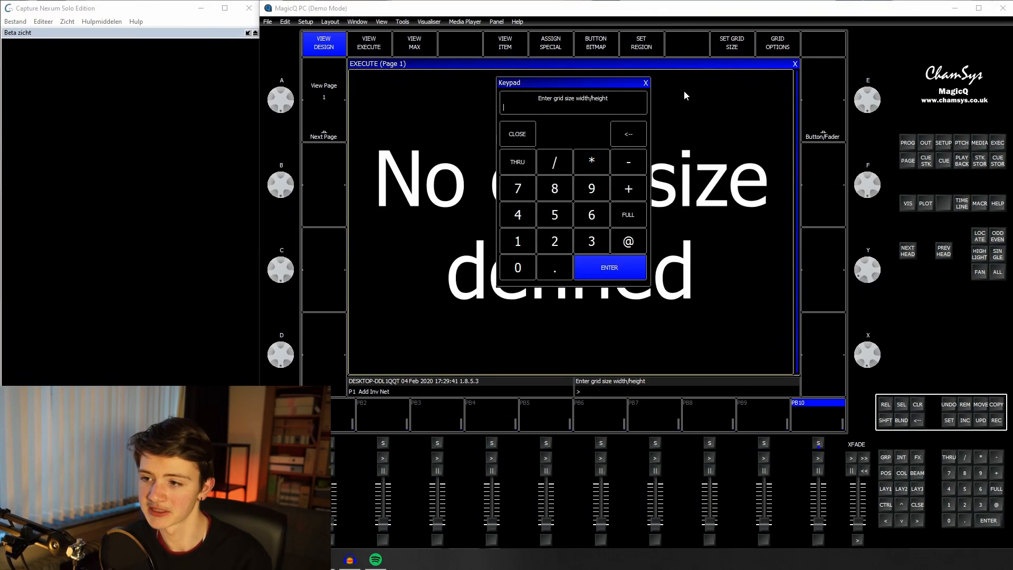
{"action": "left_click", "coordinate": [517, 240]}
{"action": "left_click", "coordinate": [527, 218]}
{"action": "left_click", "coordinate": [561, 169]}
{"action": "left_click", "coordinate": [522, 237]}
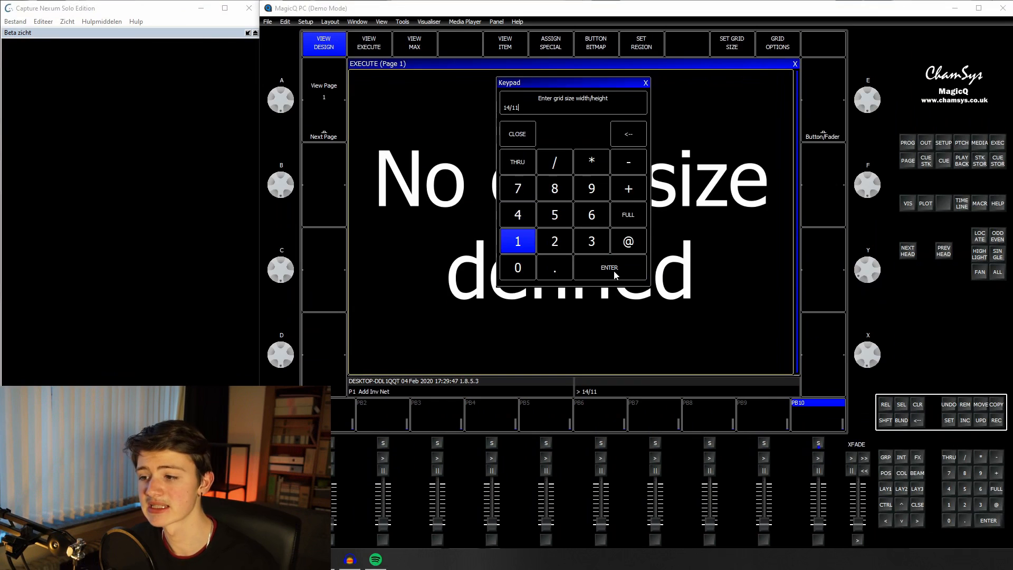
{"action": "left_click", "coordinate": [612, 269]}
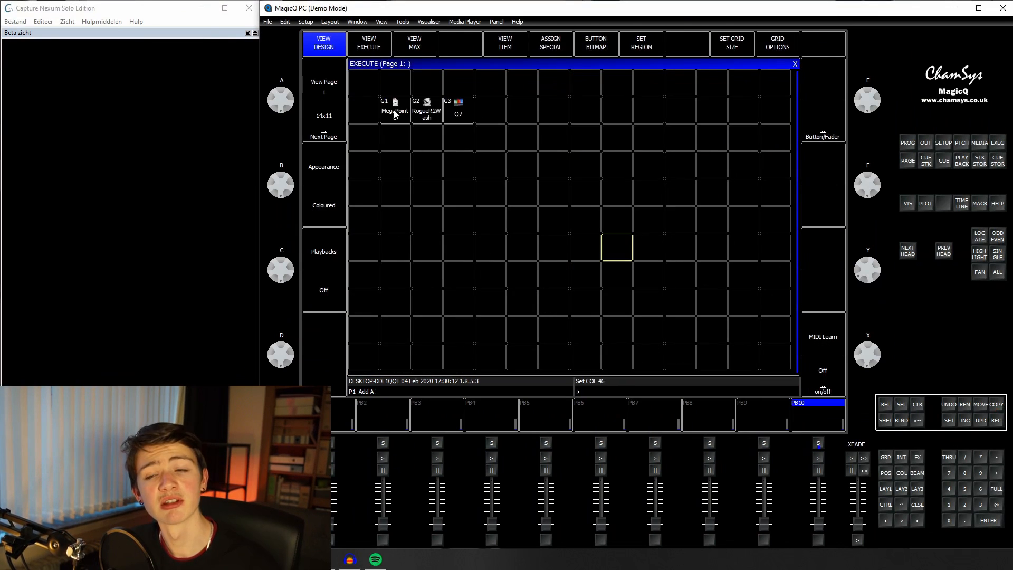
Step: Move the RogueR2Wash and Q7 groups on the Execute grid into a column below MegaPointe
{"action": "left_click", "coordinate": [979, 405]}
{"action": "left_click", "coordinate": [424, 112]}
{"action": "left_click", "coordinate": [403, 137]}
{"action": "left_click", "coordinate": [984, 405]}
{"action": "left_click", "coordinate": [459, 112]}
{"action": "left_click", "coordinate": [389, 168]}
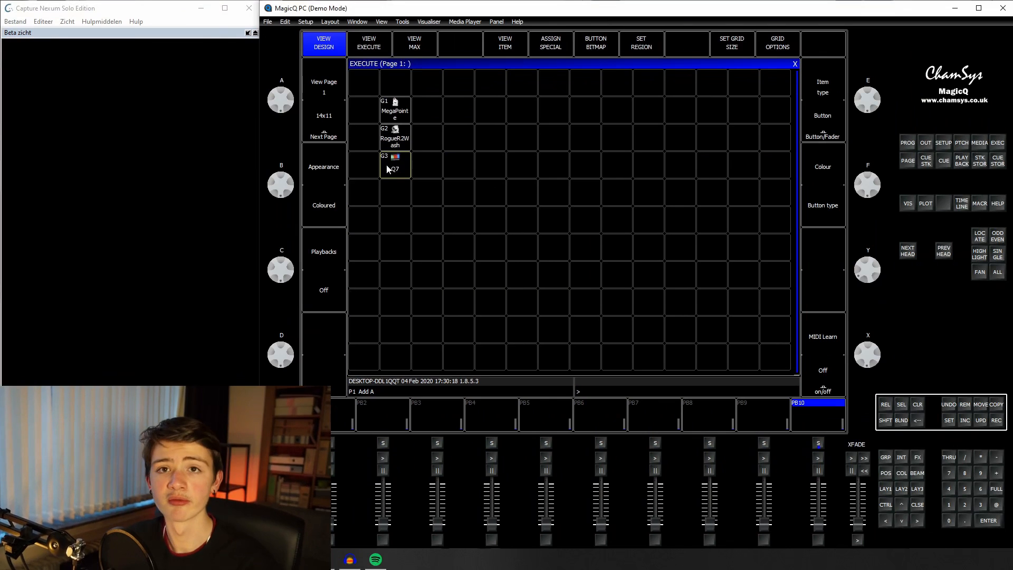
Step: Copy colour palettes C1 White through C10 Magenta onto the Execute grid, starting beside the MegaPointe group
{"action": "left_click", "coordinate": [918, 504]}
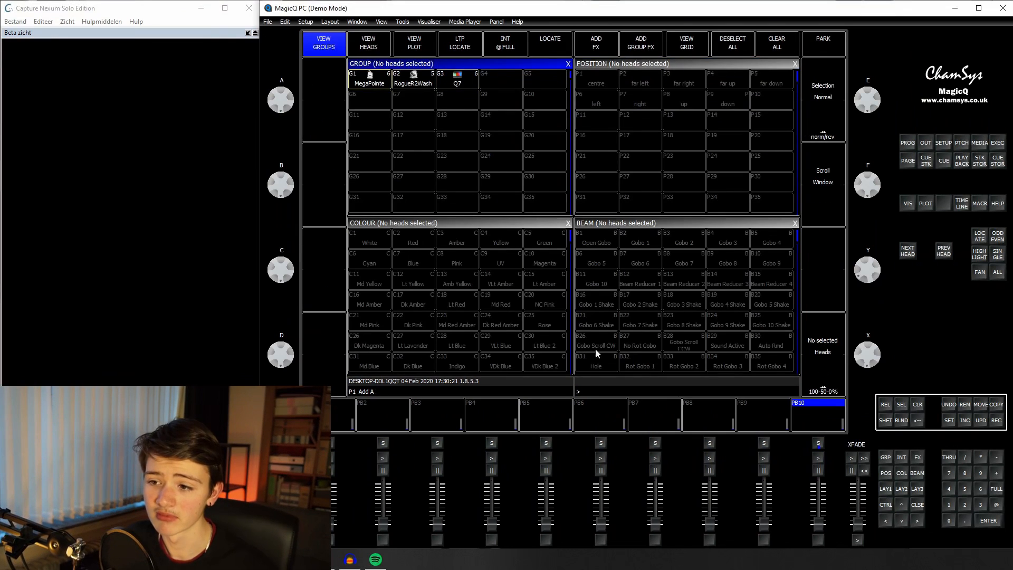
{"action": "left_click", "coordinate": [385, 87]}
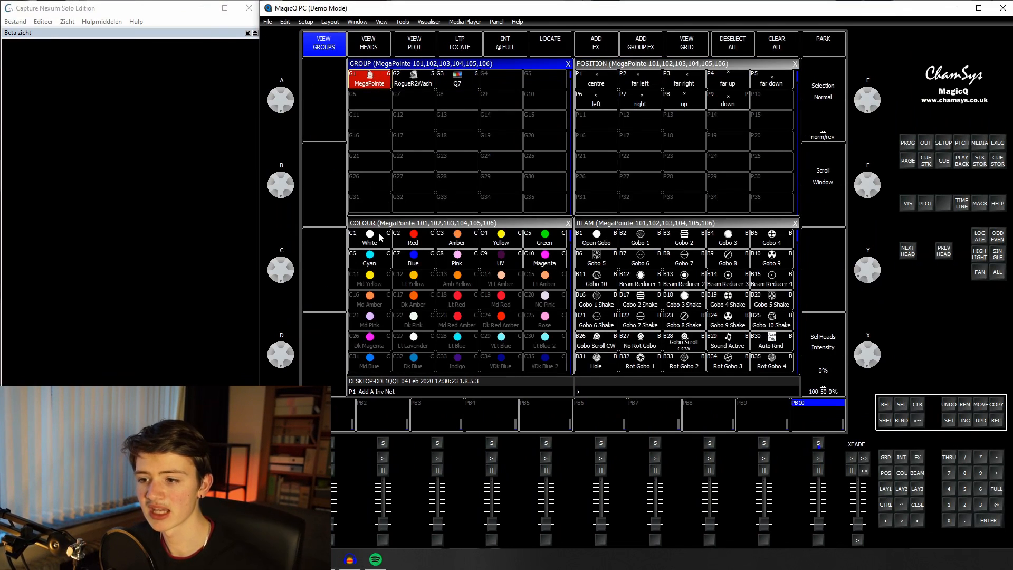
{"action": "left_click_drag", "start_coordinate": [374, 239], "coordinate": [541, 262]}
{"action": "left_click", "coordinate": [996, 404]}
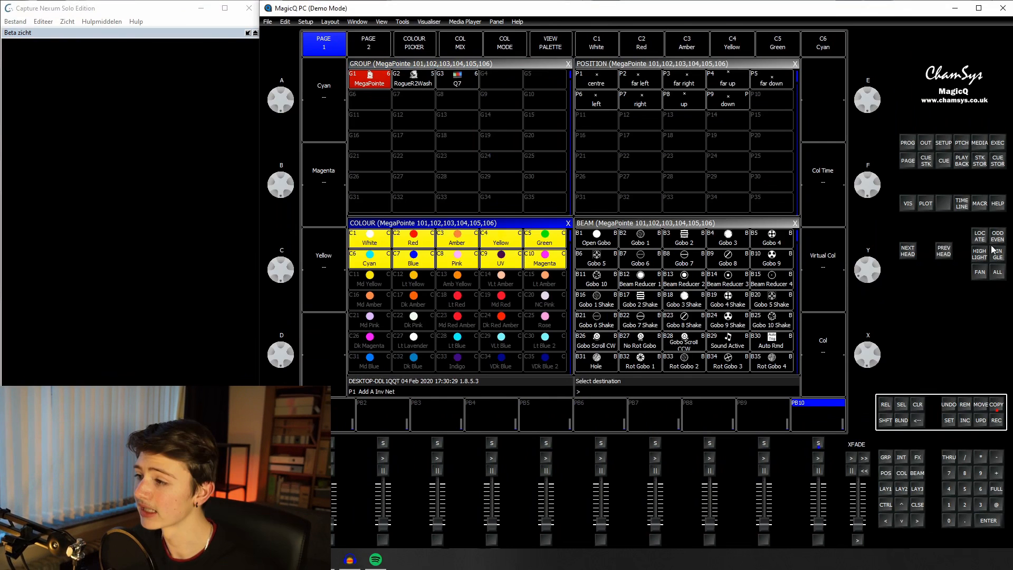
{"action": "left_click", "coordinate": [996, 143]}
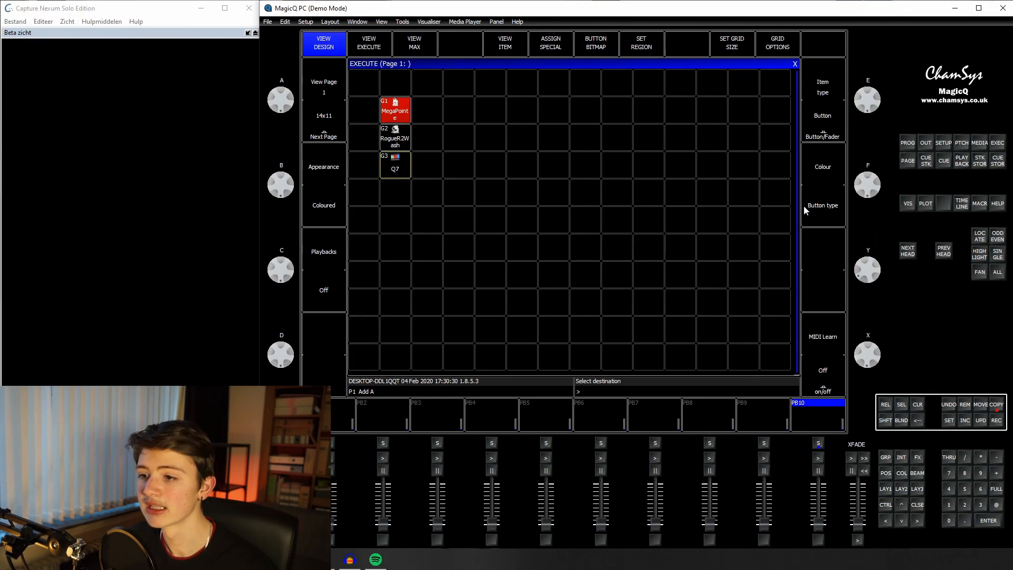
{"action": "left_click", "coordinate": [418, 109]}
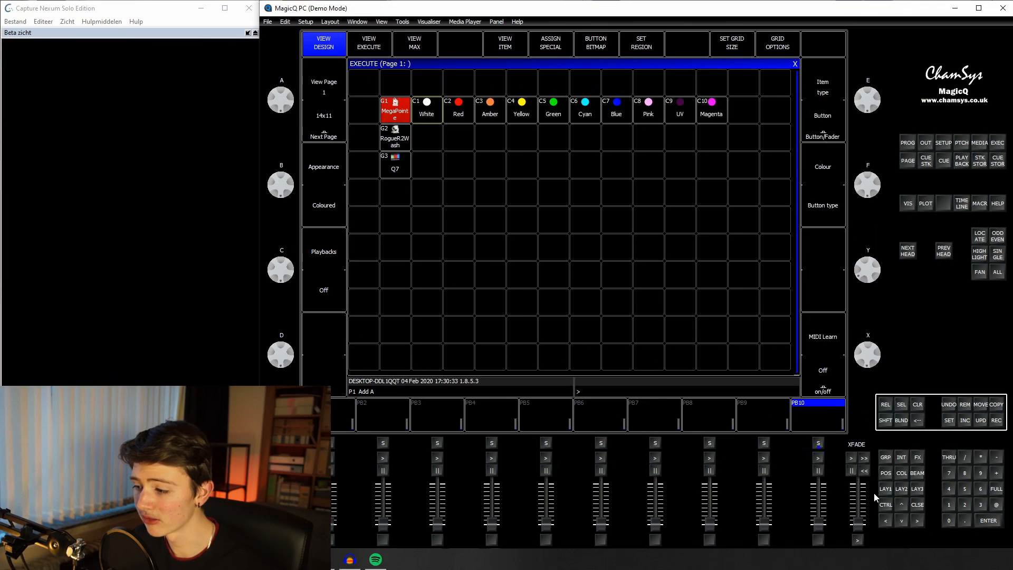
Step: Copy Soft Palette 1 onto the Execute grid in the cell after Magenta in the MegaPointe row
{"action": "left_click", "coordinate": [885, 489]}
{"action": "left_click", "coordinate": [416, 261]}
{"action": "scroll", "coordinate": [429, 304], "scroll_direction": "down", "scroll_amount": 8}
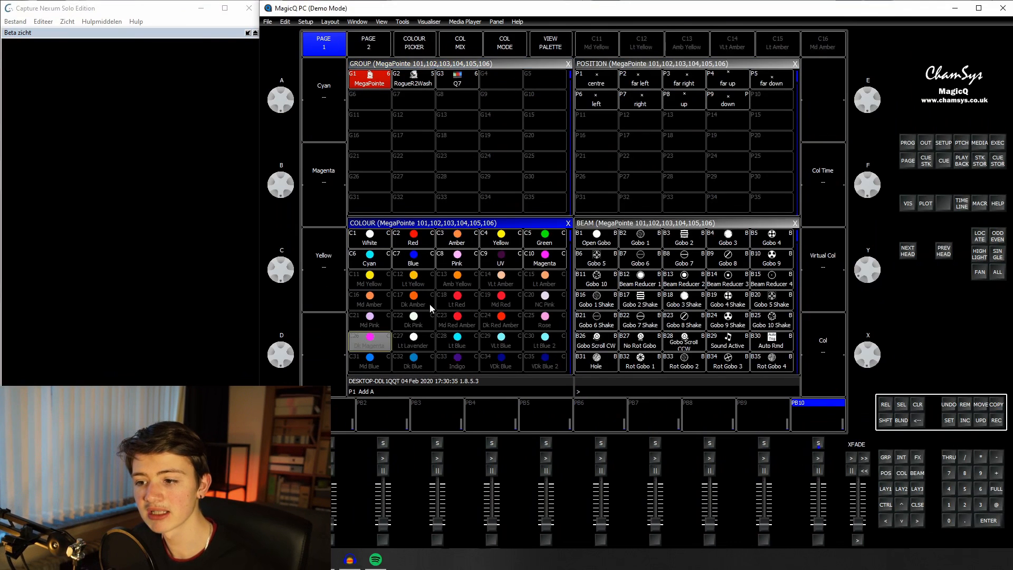
{"action": "left_click", "coordinate": [999, 405]}
{"action": "left_click", "coordinate": [358, 261]}
{"action": "left_click", "coordinate": [997, 142]}
{"action": "left_click", "coordinate": [743, 110]}
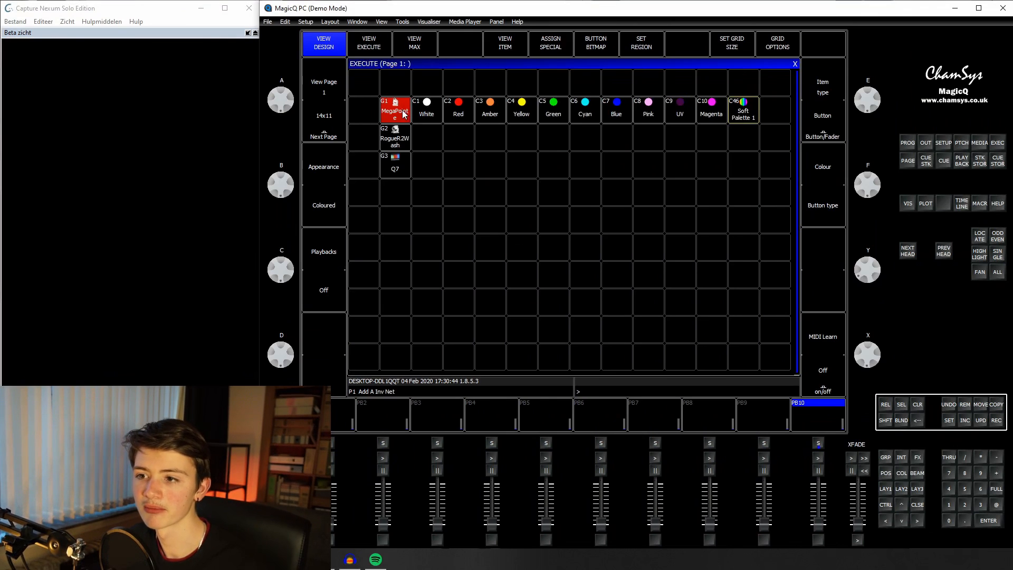
Step: Copy the MegaPointe row's palettes, White through Soft Palette 1, into the RogueR2Wash and Q7 rows
{"action": "left_click_drag", "start_coordinate": [420, 116], "coordinate": [739, 120]}
{"action": "left_click", "coordinate": [996, 404]}
{"action": "left_click", "coordinate": [422, 135]}
{"action": "left_click_drag", "start_coordinate": [421, 138], "coordinate": [776, 141]}
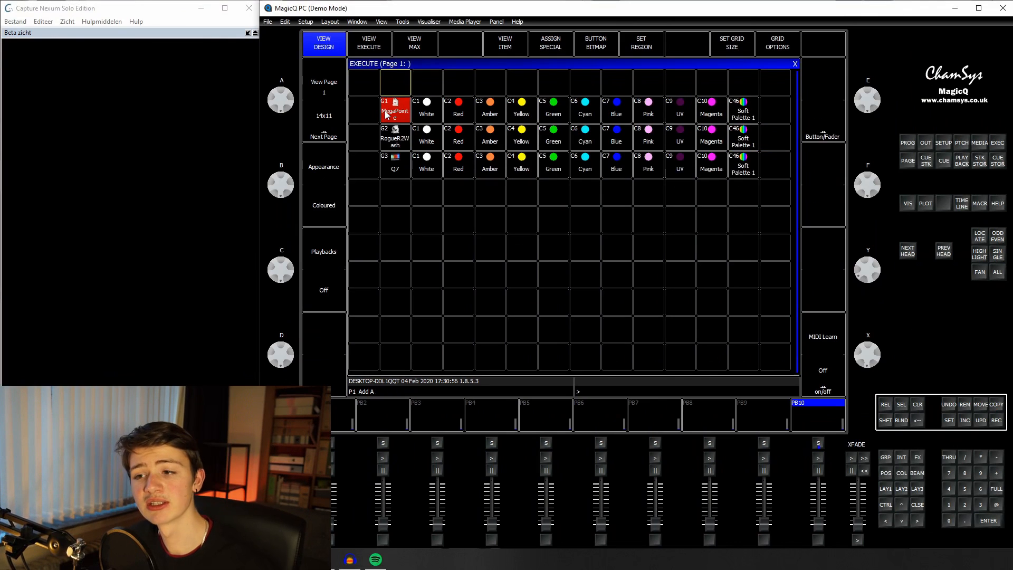
Step: Assign each fixture row of the Execute grid to its own region: MegaPointe 1, RogueR2Wash 2, Q7 3
{"action": "left_click", "coordinate": [386, 114]}
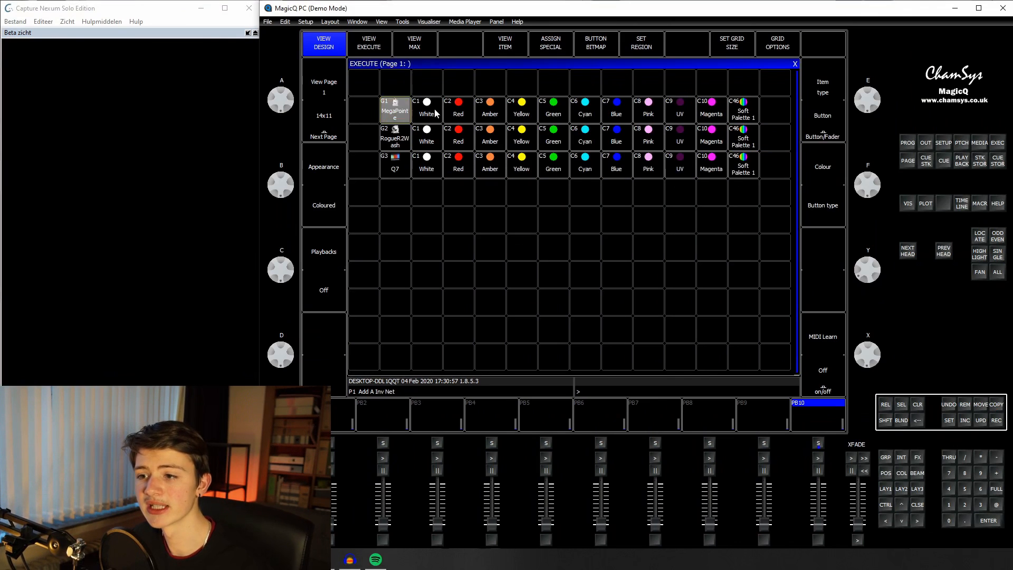
{"action": "left_click_drag", "start_coordinate": [425, 114], "coordinate": [744, 114]}
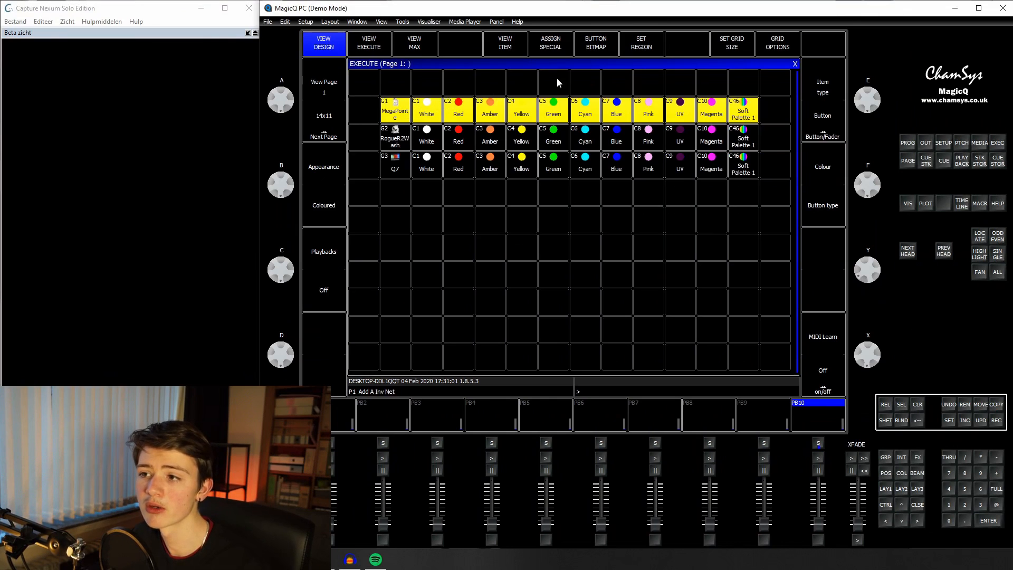
{"action": "left_click", "coordinate": [641, 47]}
{"action": "left_click_drag", "start_coordinate": [396, 136], "coordinate": [739, 132]}
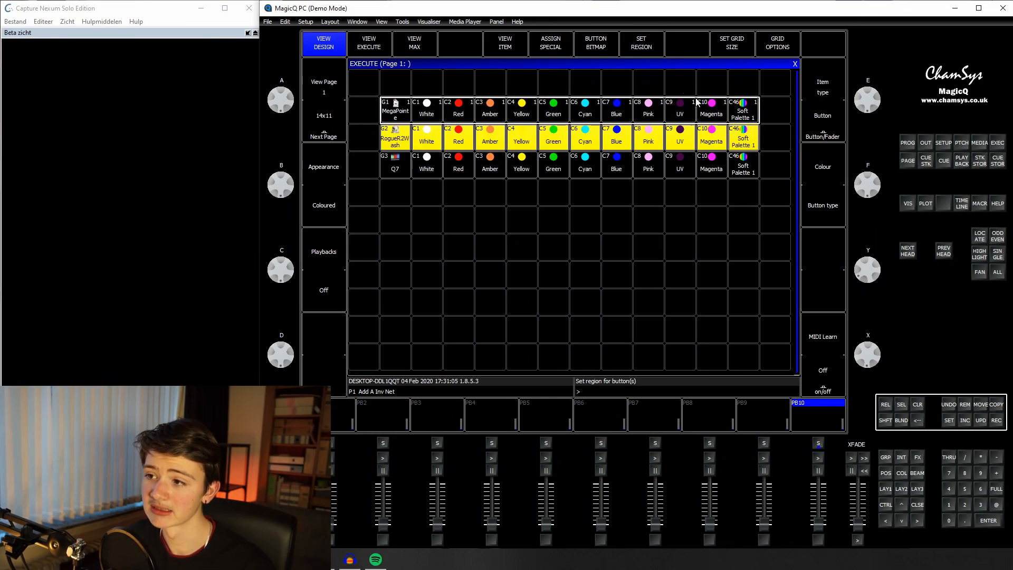
{"action": "left_click", "coordinate": [648, 52]}
{"action": "left_click_drag", "start_coordinate": [396, 164], "coordinate": [740, 164]}
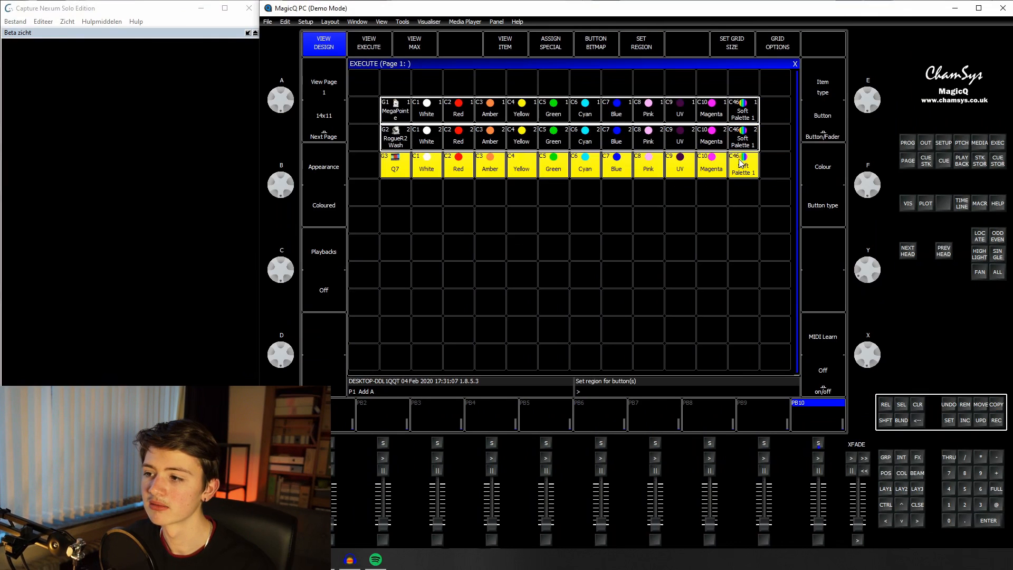
{"action": "left_click", "coordinate": [636, 42]}
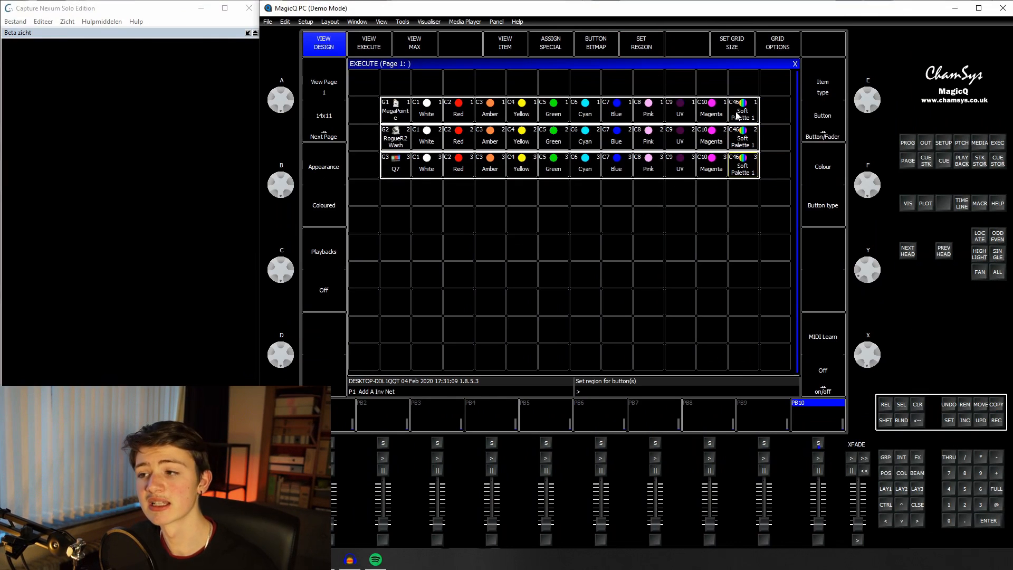
Step: Make the three Soft Palette 1 buttons the soft palettes (S) of their regions 1, 2 and 3
{"action": "left_click_drag", "start_coordinate": [737, 116], "coordinate": [743, 174]}
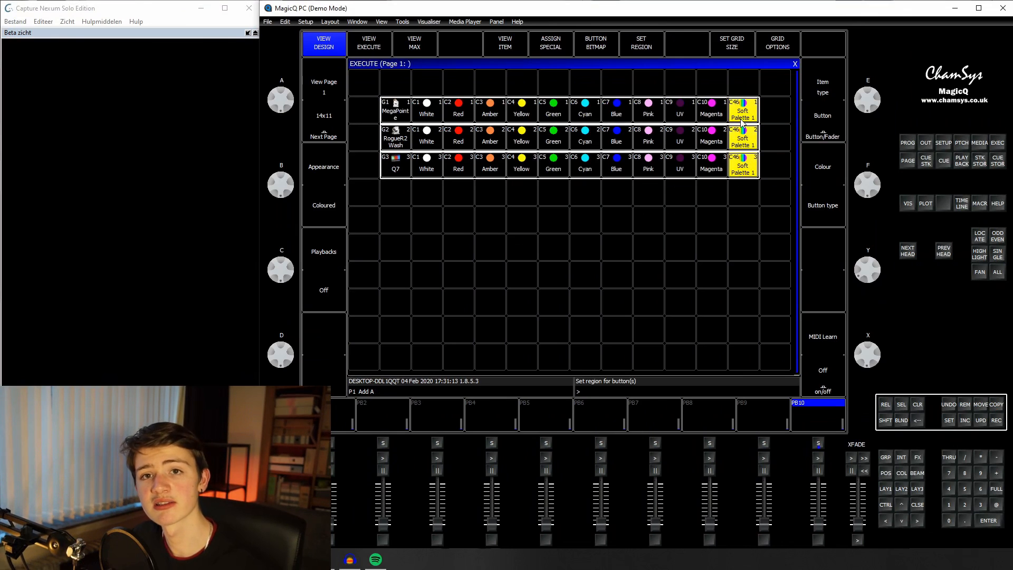
{"action": "left_click", "coordinate": [824, 124]}
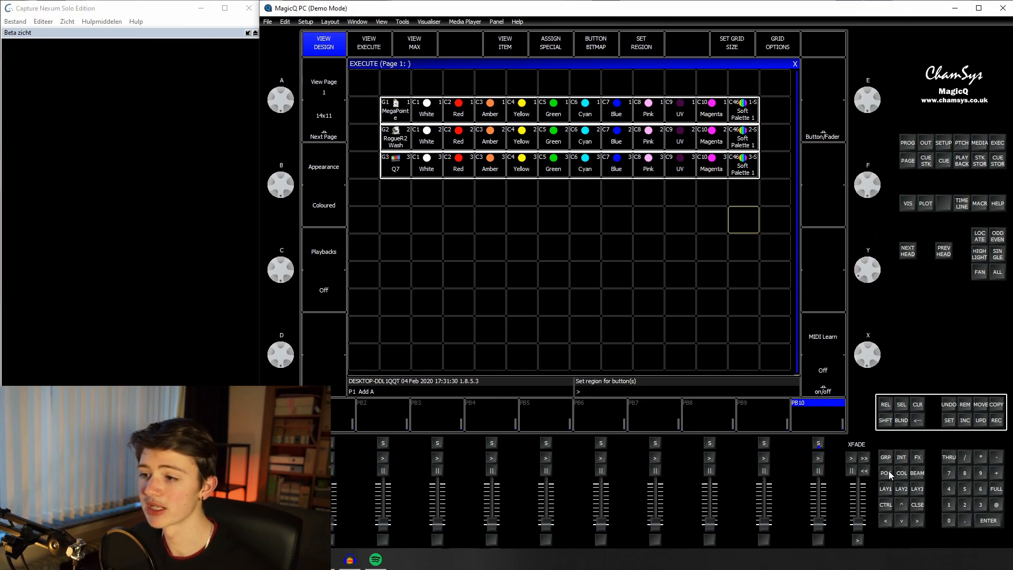
Step: Bring the MegaPointe, RogueR2Wash and Q7 groups up at 35% intensity and adjust the position of their beams
{"action": "left_click", "coordinate": [892, 493]}
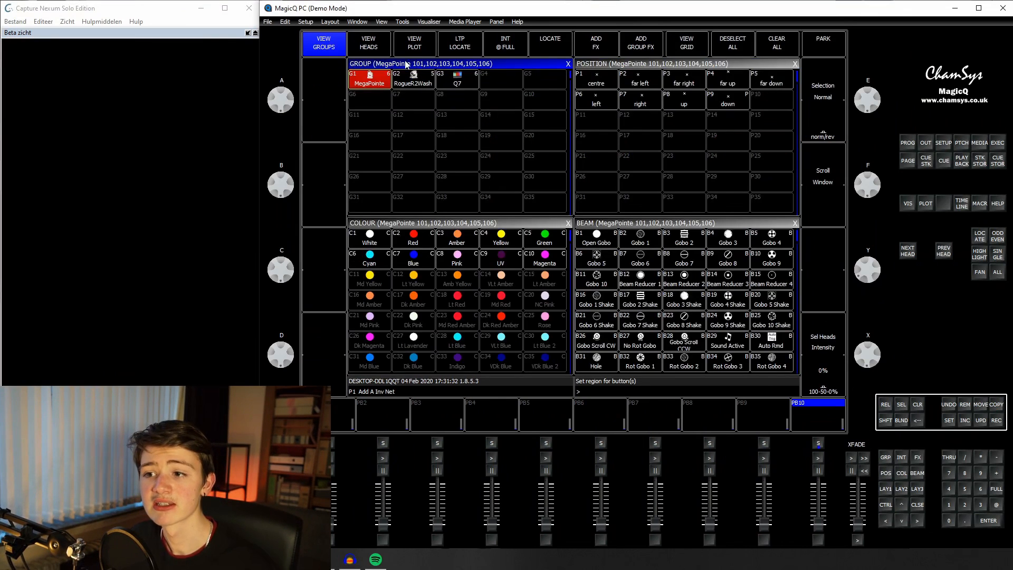
{"action": "left_click", "coordinate": [408, 78], "text": "shift"}
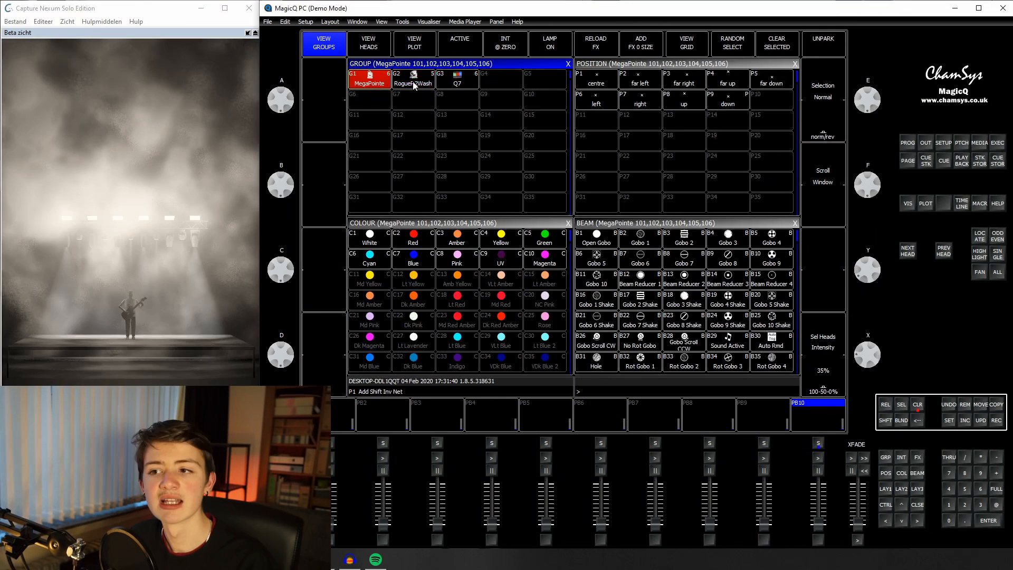
{"action": "left_click", "coordinate": [414, 83], "text": "shift"}
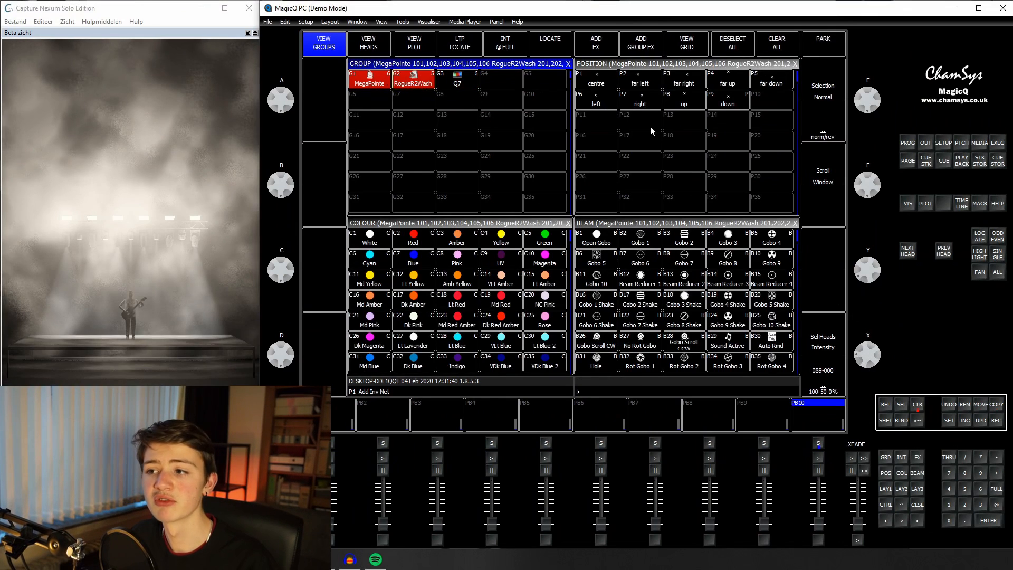
{"action": "left_click", "coordinate": [650, 126]}
{"action": "left_click_drag", "start_coordinate": [881, 293], "coordinate": [882, 299]}
Step: Apply Soft Palette 1 to the selected heads
{"action": "scroll", "coordinate": [443, 295], "scroll_direction": "down", "scroll_amount": 1}
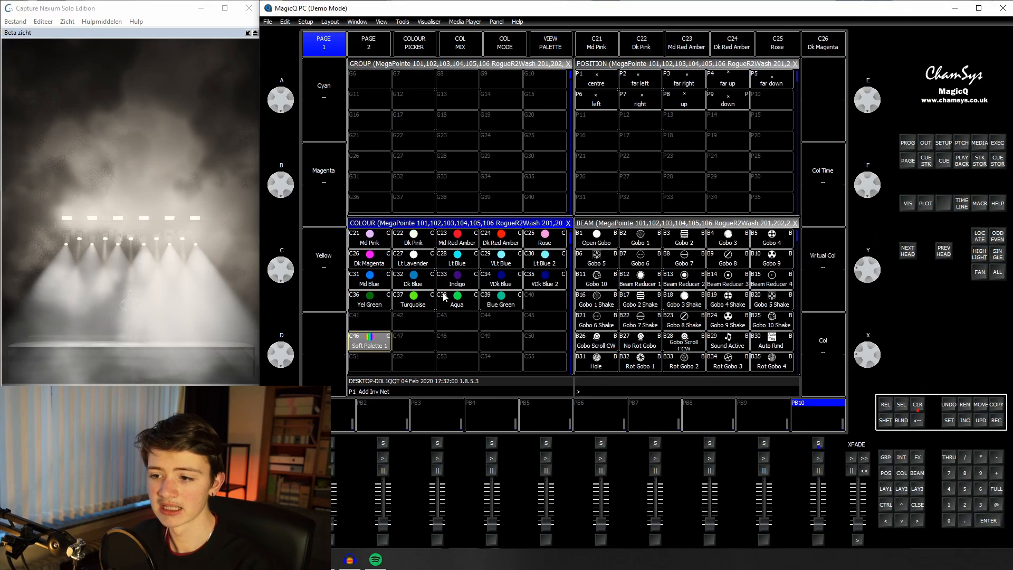
{"action": "left_click", "coordinate": [376, 335]}
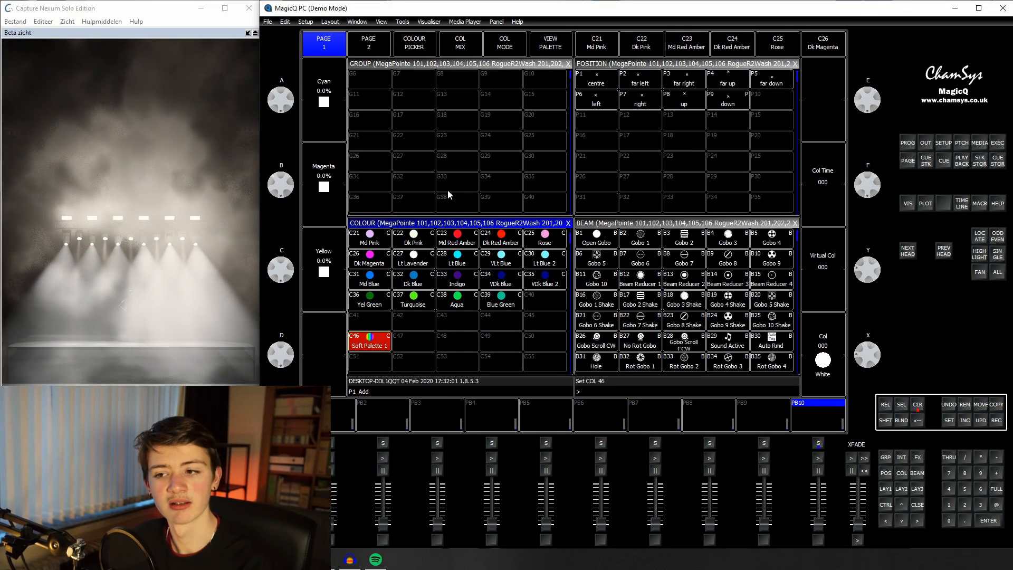
{"action": "scroll", "coordinate": [449, 179], "scroll_direction": "up", "scroll_amount": 1}
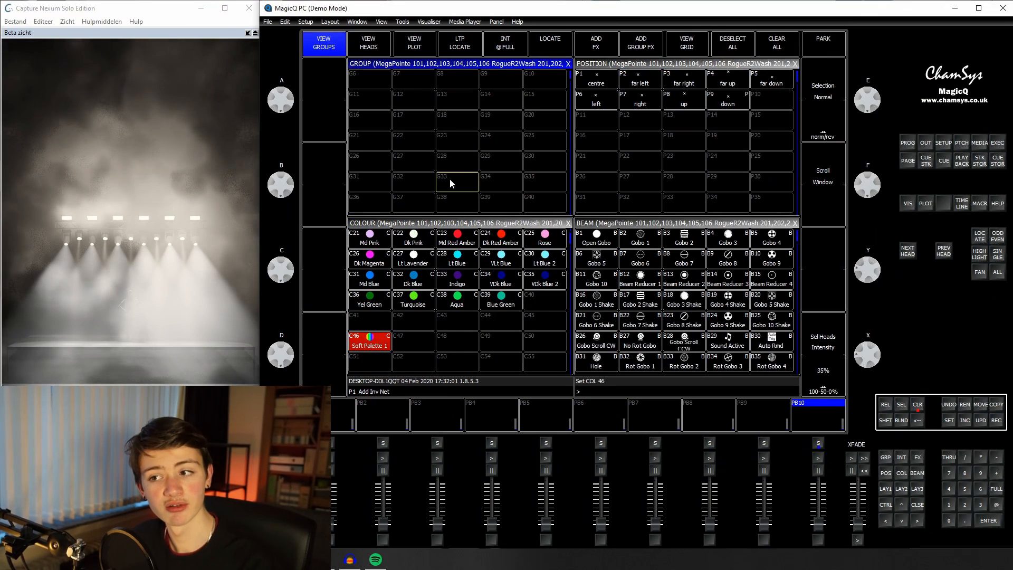
Step: Record the current look onto playback PB1, then run it with the programmer cleared
{"action": "left_click", "coordinate": [996, 420]}
{"action": "left_click", "coordinate": [326, 419]}
{"action": "left_click", "coordinate": [918, 405]}
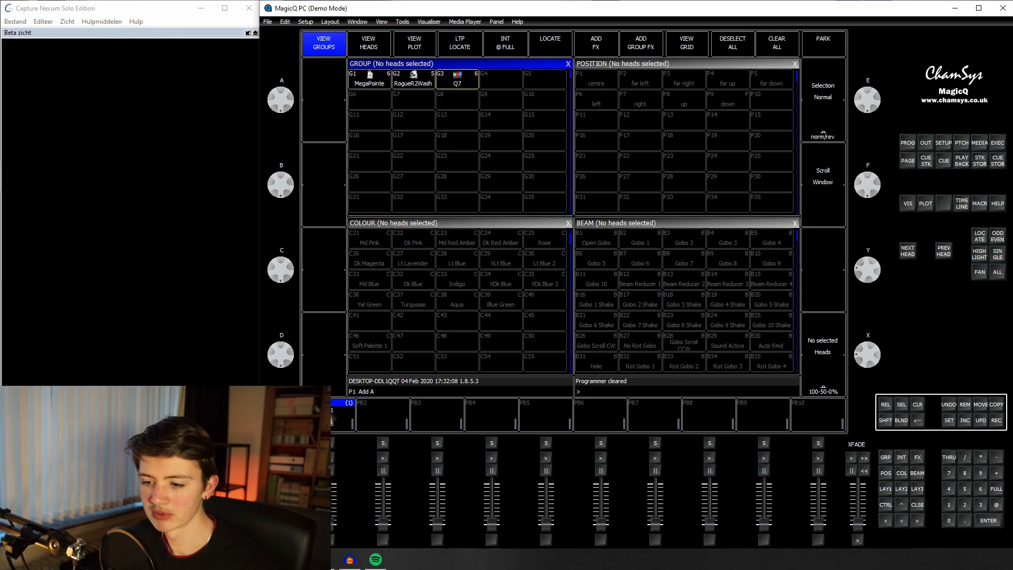
{"action": "left_click", "coordinate": [328, 484]}
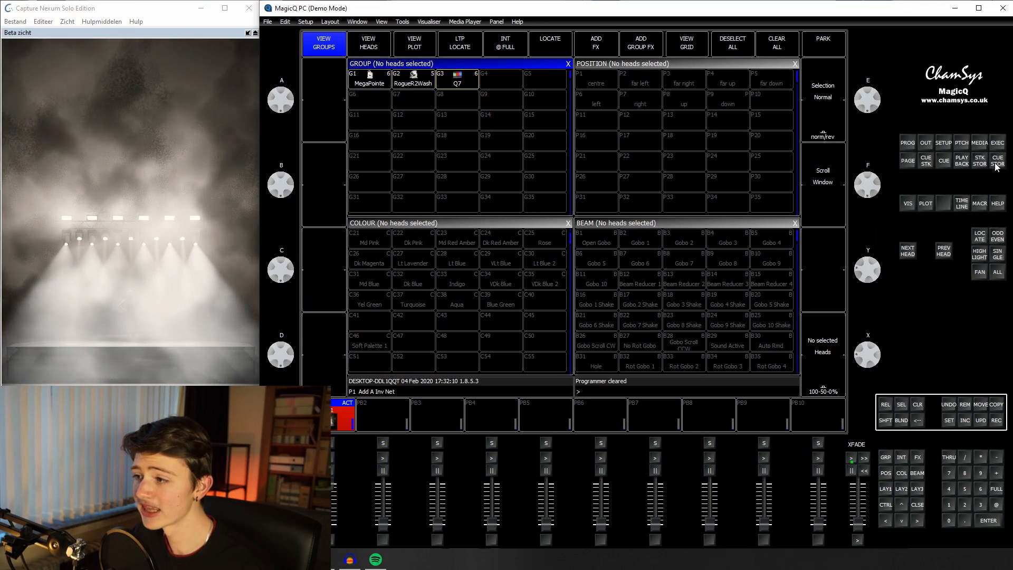
Step: In the Execute grid, set the MegaPointe row to Red, the RogueR2Wash row to Blue and the Q7 row to Amber
{"action": "left_click", "coordinate": [997, 143]}
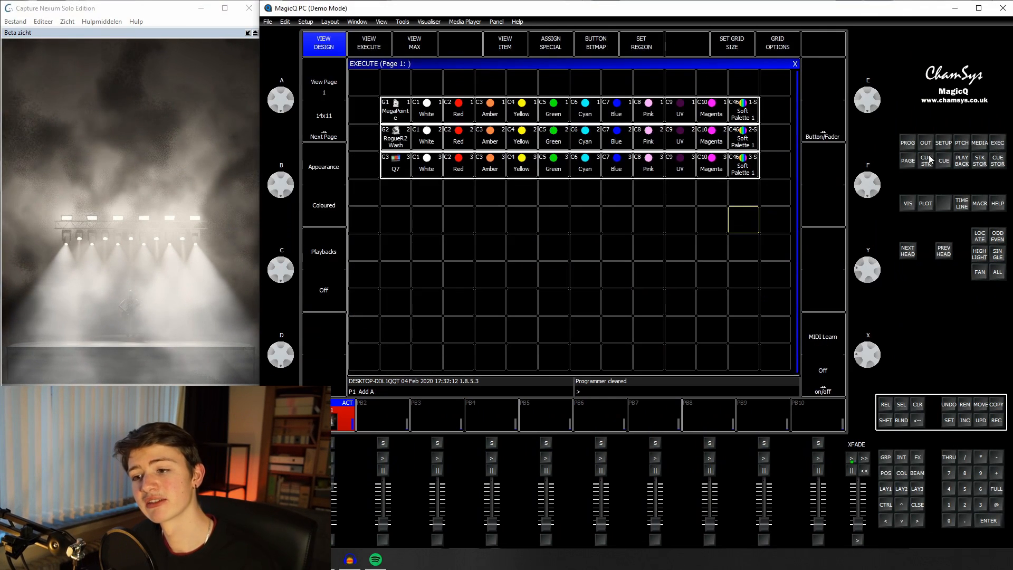
{"action": "left_click", "coordinate": [464, 111]}
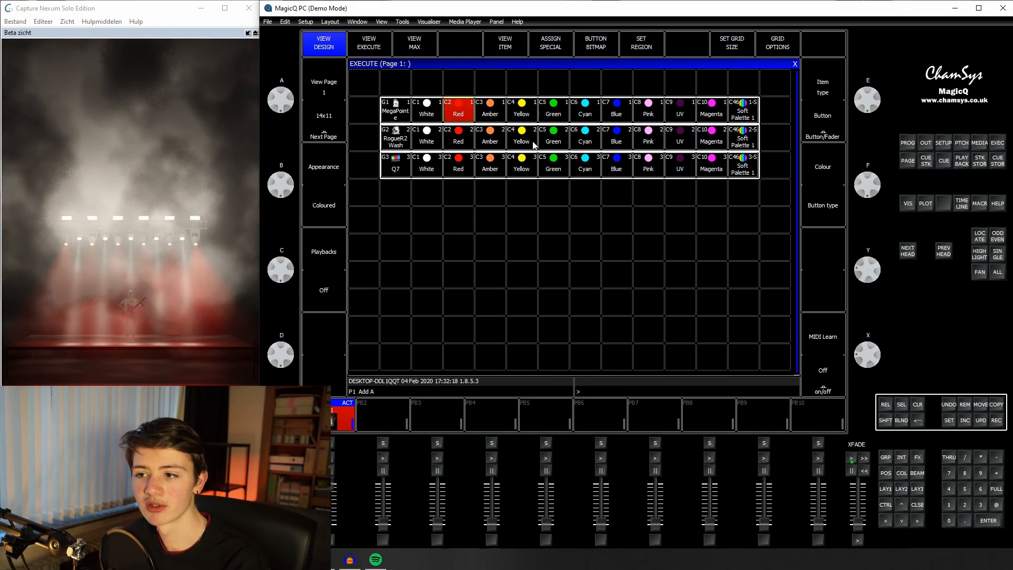
{"action": "left_click", "coordinate": [615, 146]}
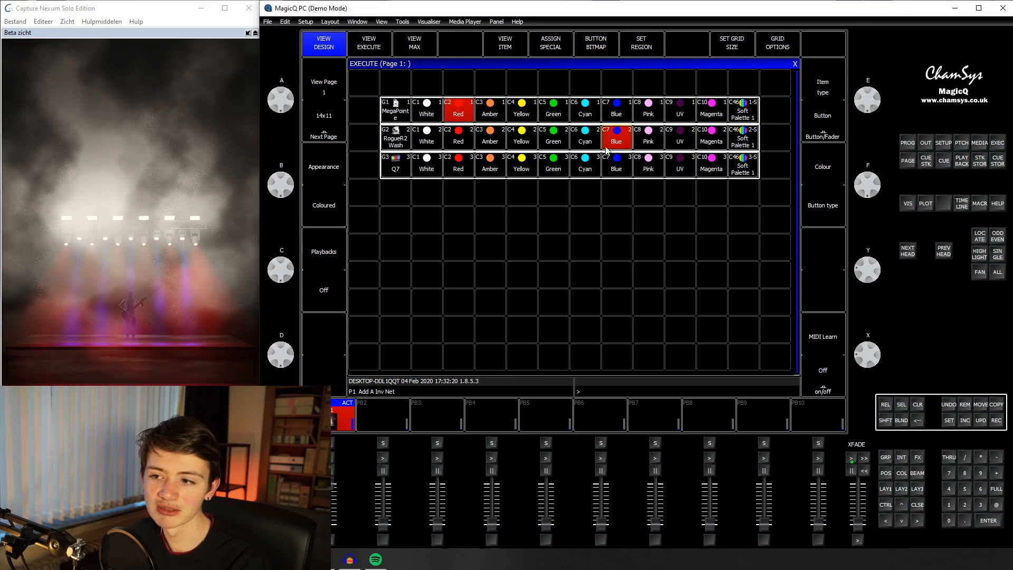
{"action": "left_click", "coordinate": [478, 162]}
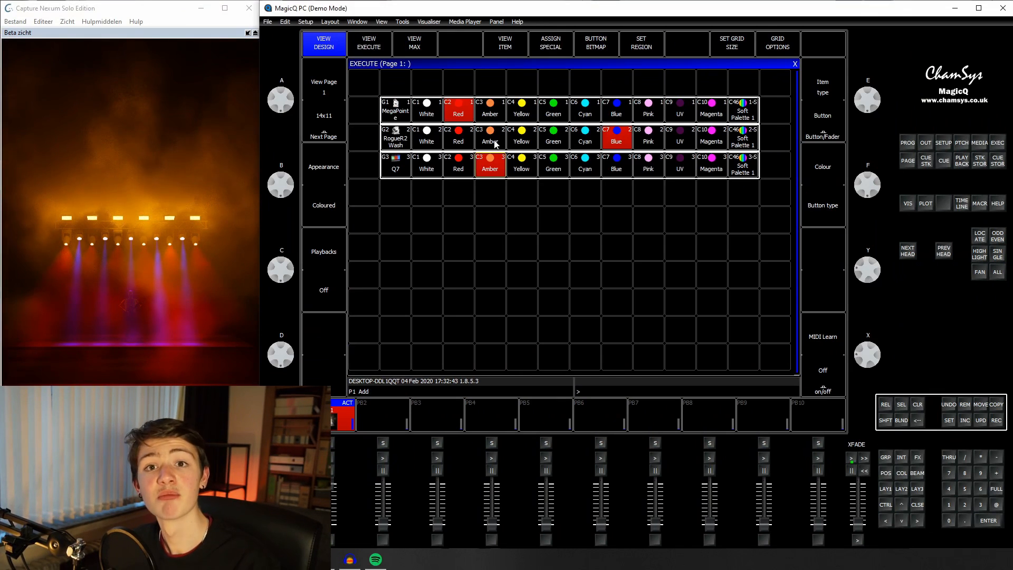
Step: Copy the three fixture rows below the originals with one empty row between, and remove the Soft Palette 1 buttons from the copies
{"action": "left_click", "coordinate": [400, 111]}
{"action": "left_click_drag", "start_coordinate": [442, 109], "coordinate": [741, 178]}
{"action": "left_click", "coordinate": [996, 404]}
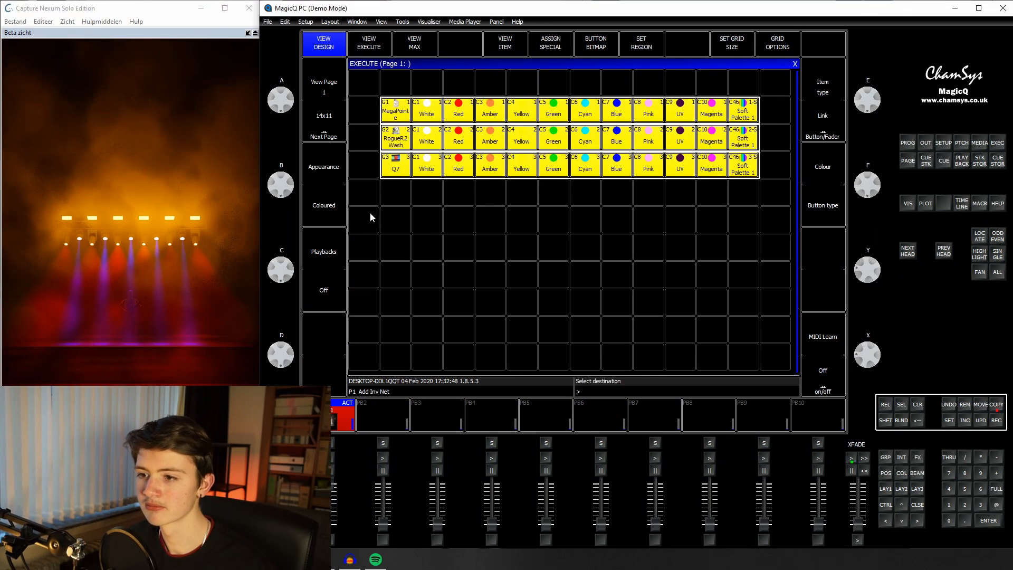
{"action": "left_click", "coordinate": [391, 221]}
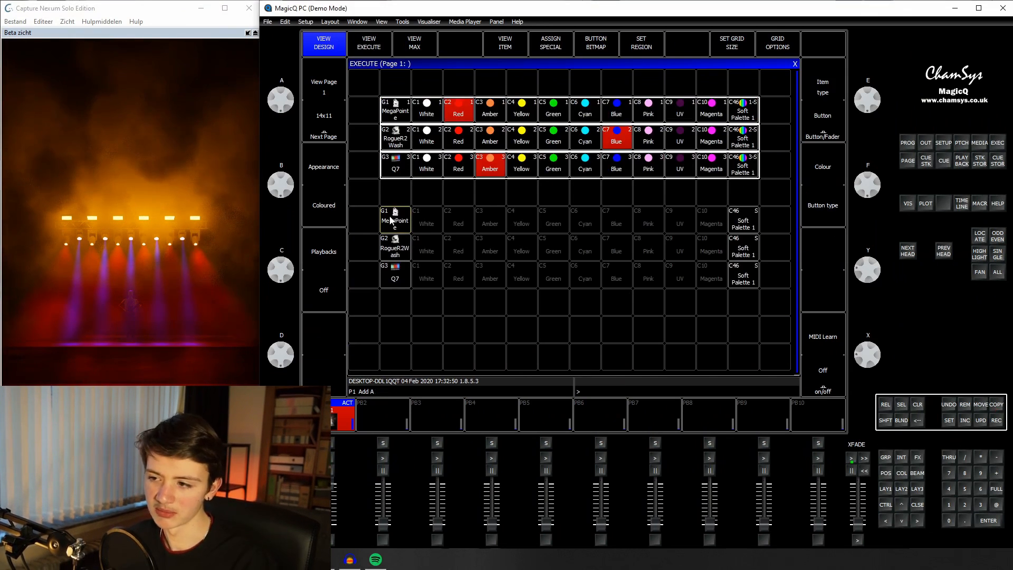
{"action": "left_click_drag", "start_coordinate": [747, 221], "coordinate": [744, 277]}
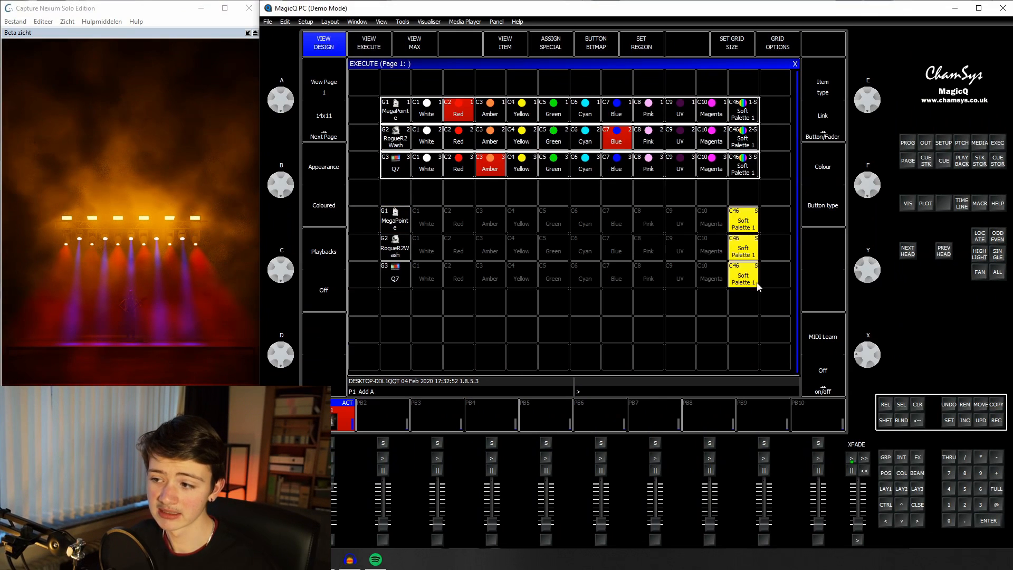
{"action": "left_click", "coordinate": [965, 405]}
Step: Copy the Soft Palette 1 colour palette into slot C47 and rename the copy Soft Palette 2
{"action": "left_click", "coordinate": [886, 489]}
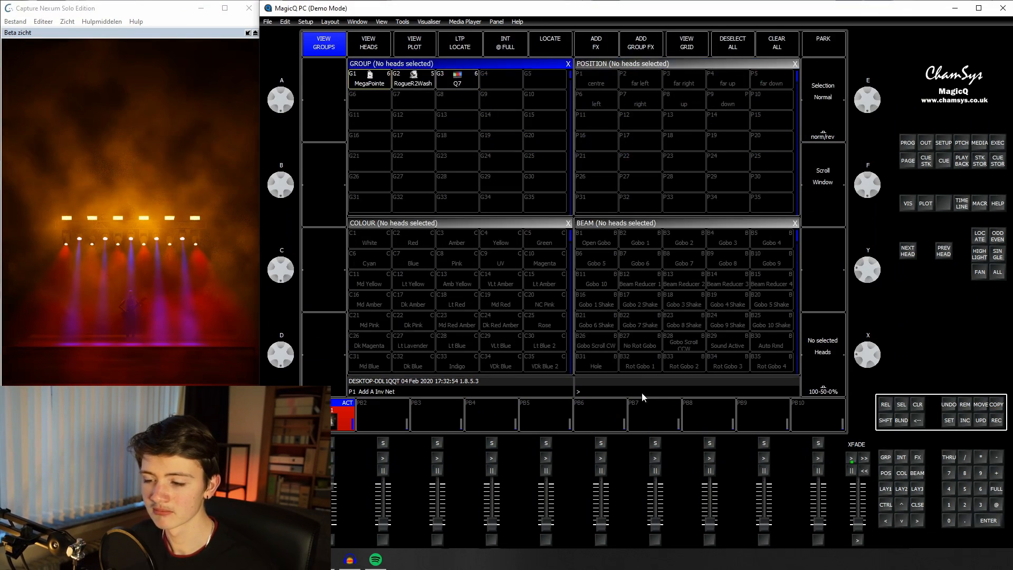
{"action": "left_click", "coordinate": [996, 405]}
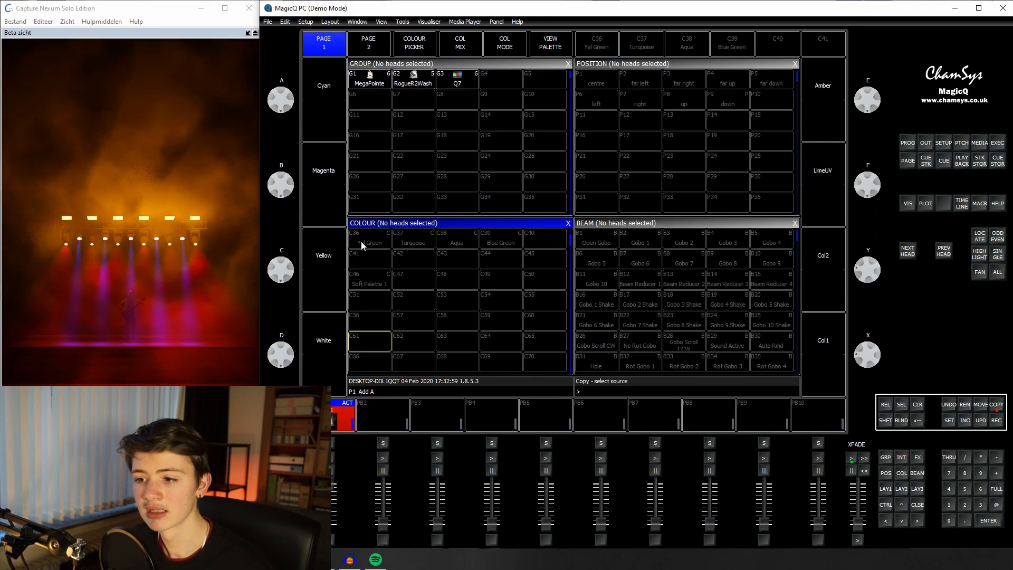
{"action": "left_click", "coordinate": [370, 277]}
{"action": "left_click", "coordinate": [948, 420]}
{"action": "left_click", "coordinate": [400, 284]}
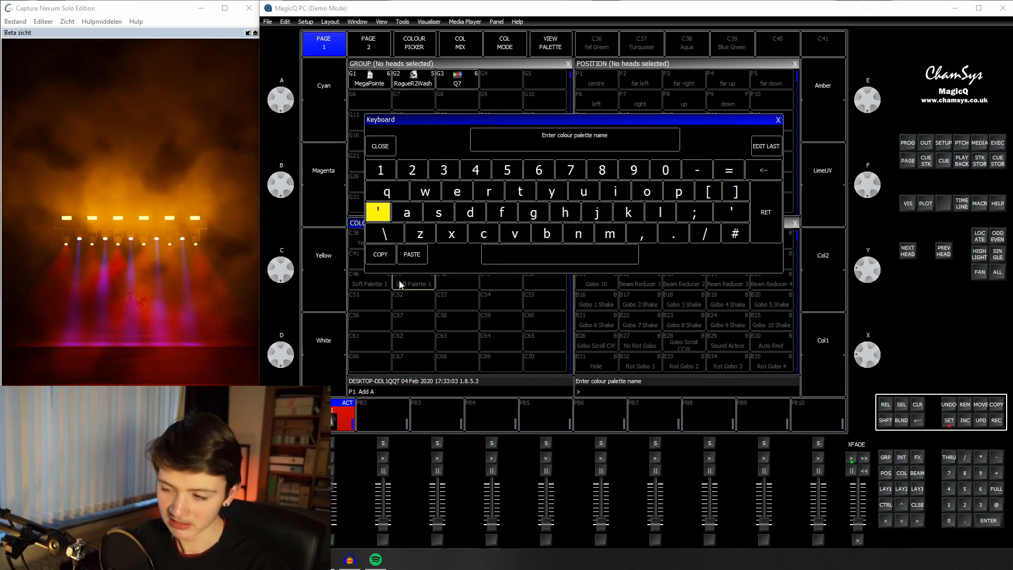
{"action": "type", "text": "lSoft Pale"}
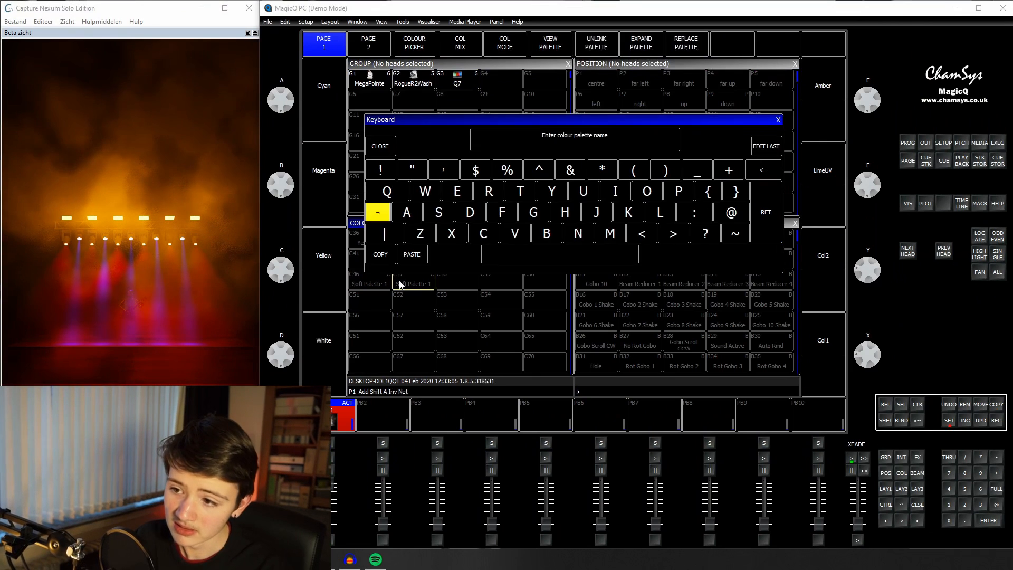
{"action": "type", "text": "tte 2"}
{"action": "left_click", "coordinate": [766, 211]}
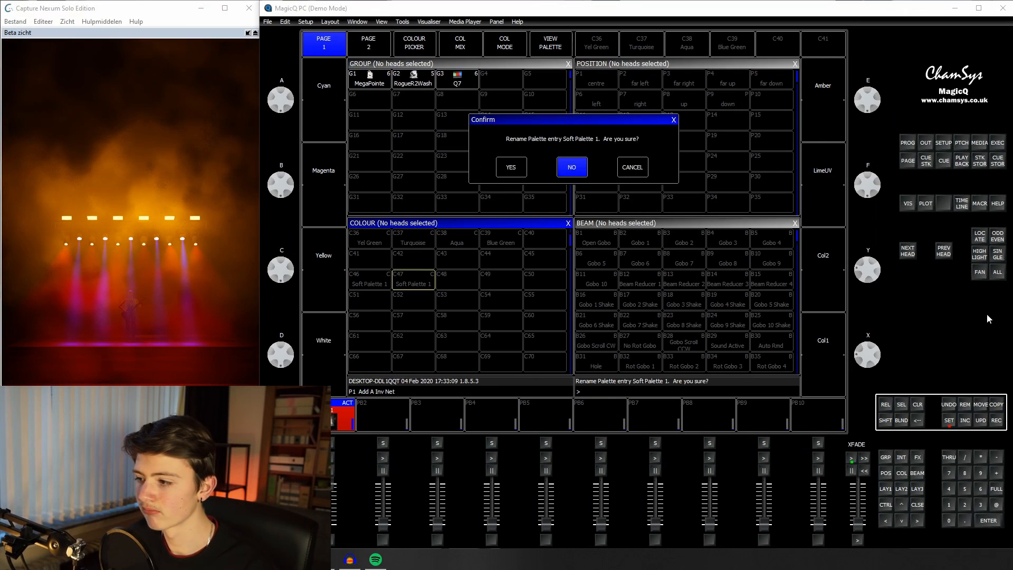
{"action": "left_click", "coordinate": [511, 166]}
Step: Copy Soft Palette 2 into the Execute grid at the end of each of the three copied fixture rows
{"action": "left_click", "coordinate": [998, 406]}
{"action": "left_click", "coordinate": [426, 277]}
{"action": "left_click", "coordinate": [995, 143]}
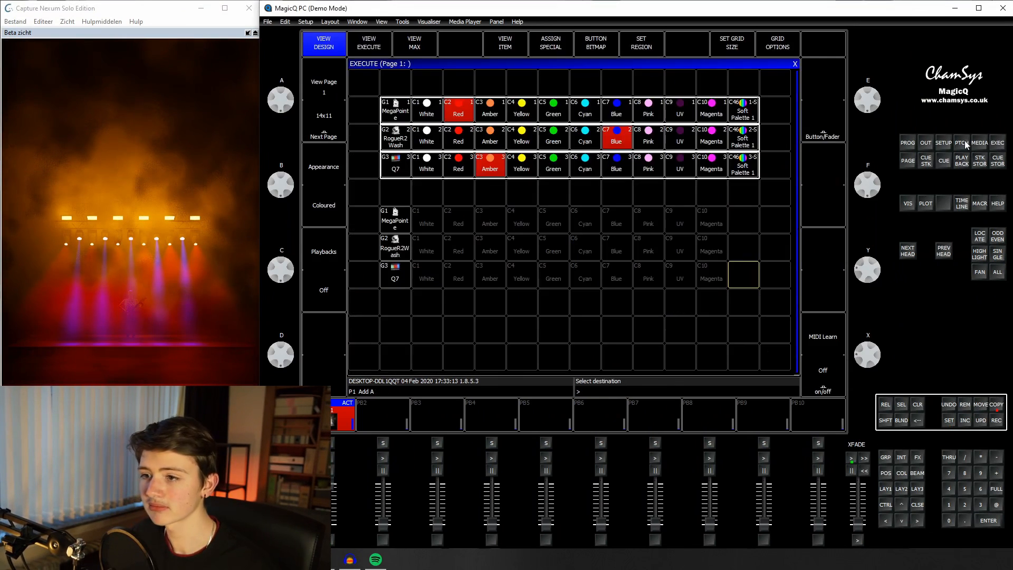
{"action": "left_click", "coordinate": [742, 219]}
{"action": "left_click", "coordinate": [737, 257]}
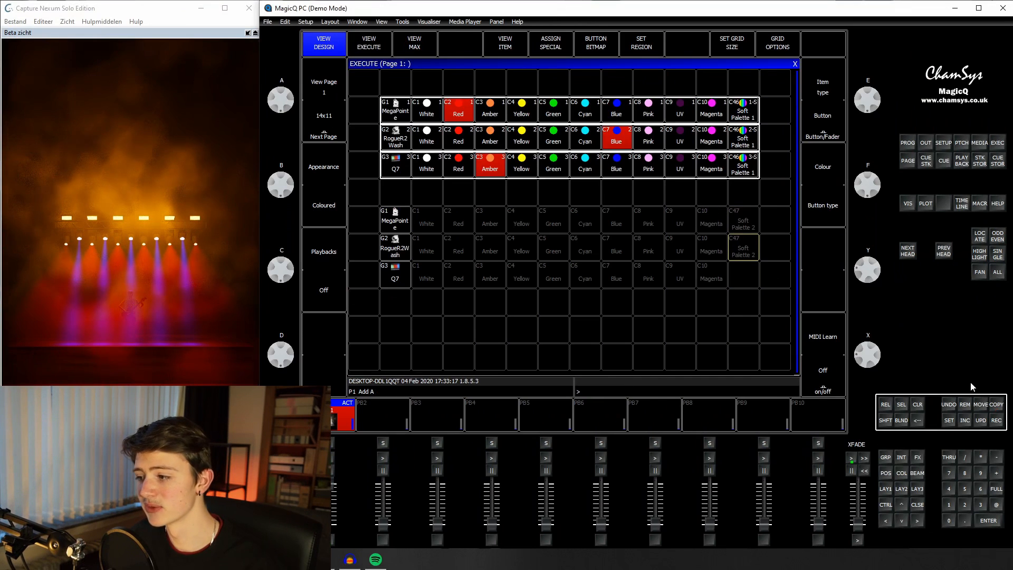
{"action": "left_click", "coordinate": [743, 277]}
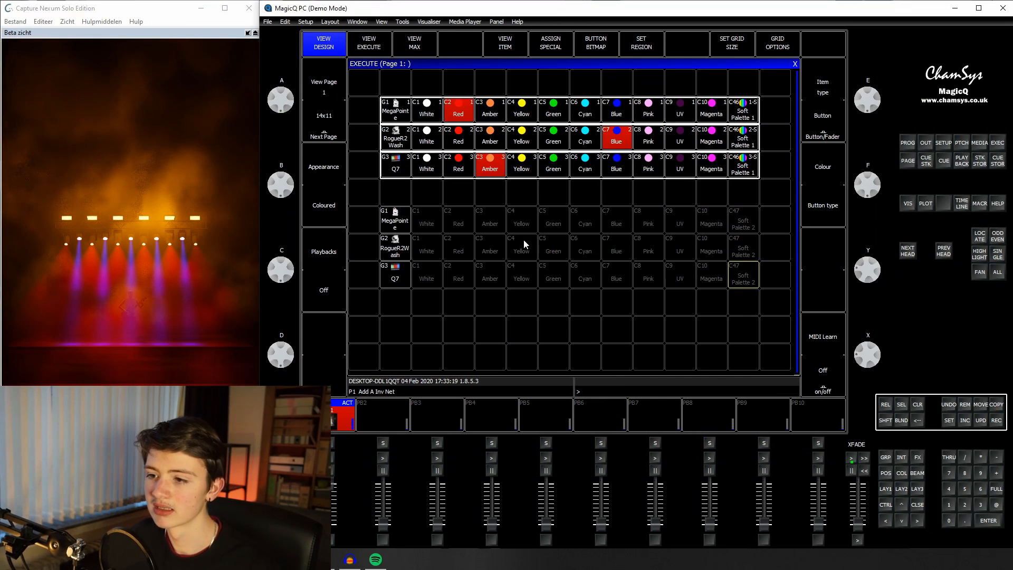
Step: Assign the copied rows to regions 4, 5 and 6 and make their Soft Palette 2 buttons the soft palettes of those regions
{"action": "left_click_drag", "start_coordinate": [366, 211], "coordinate": [739, 228]}
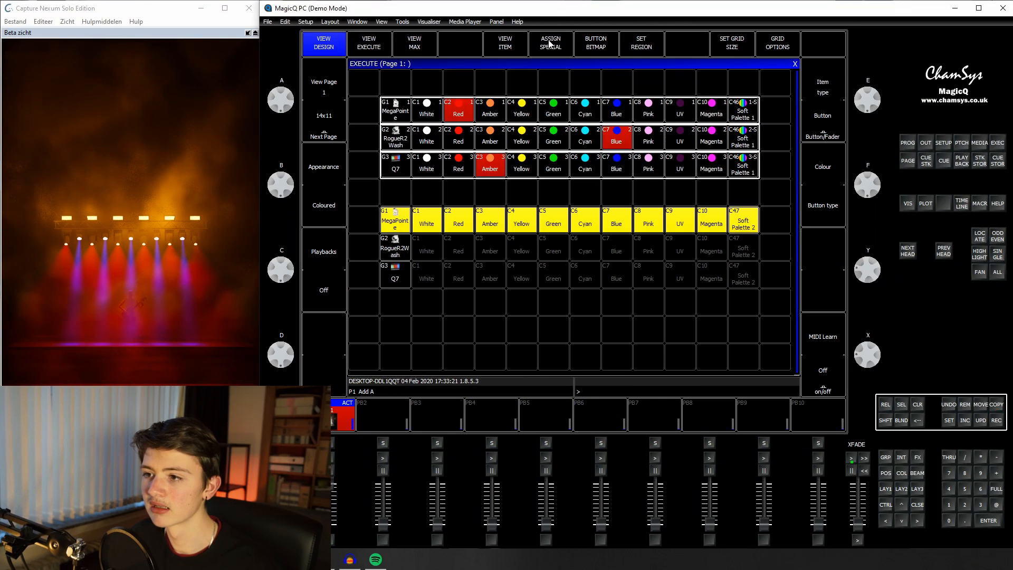
{"action": "left_click", "coordinate": [633, 48]}
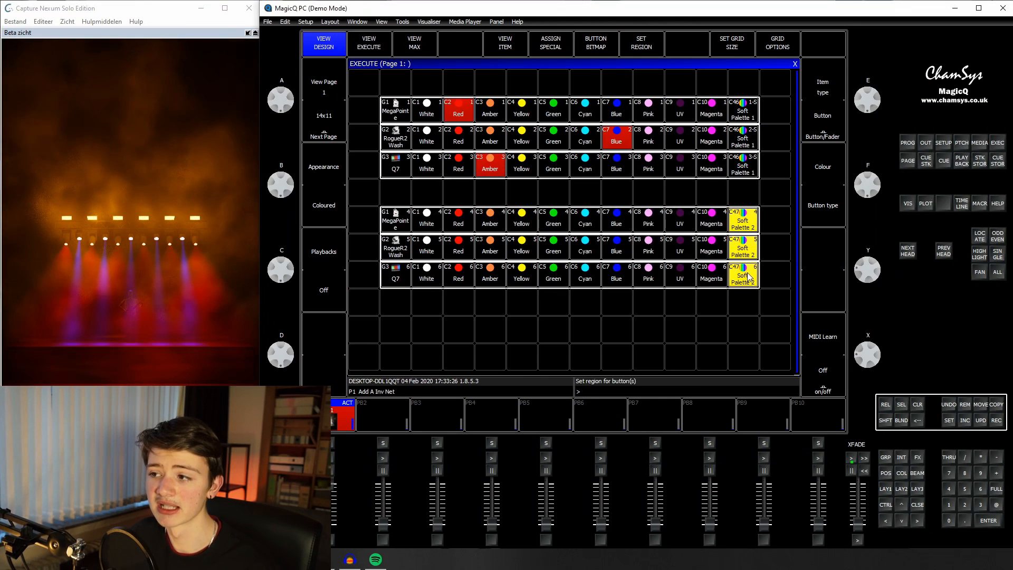
{"action": "left_click", "coordinate": [832, 109]}
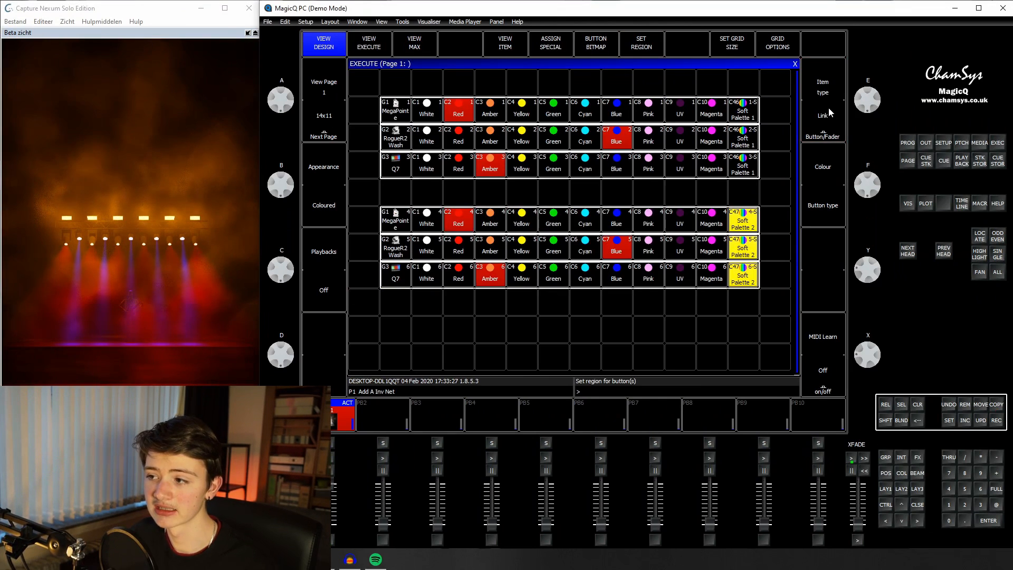
{"action": "left_click", "coordinate": [745, 196]}
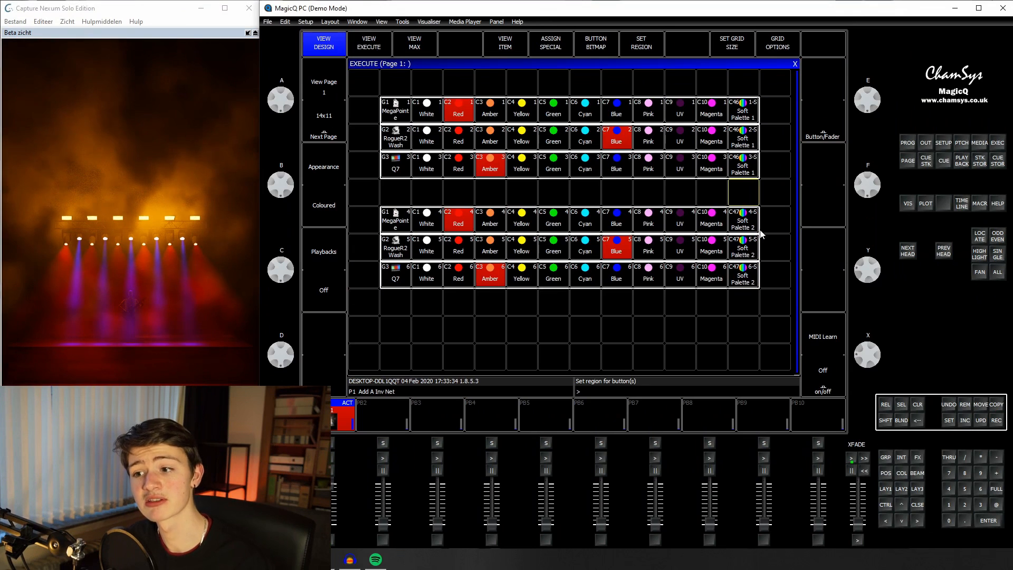
Step: Select only the MegaPointe group and take playback PB1 down
{"action": "left_click", "coordinate": [887, 489]}
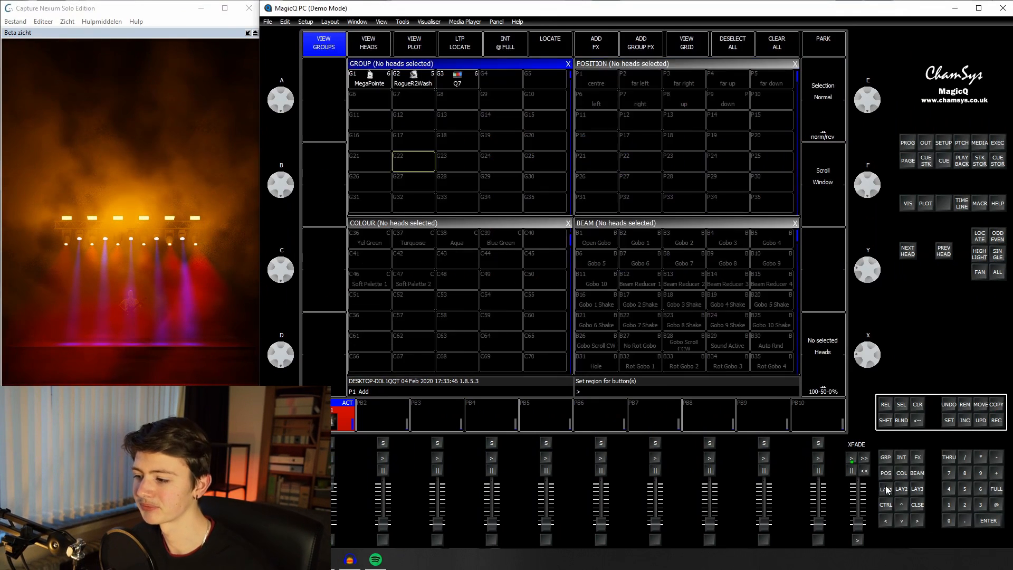
{"action": "left_click", "coordinate": [369, 79]}
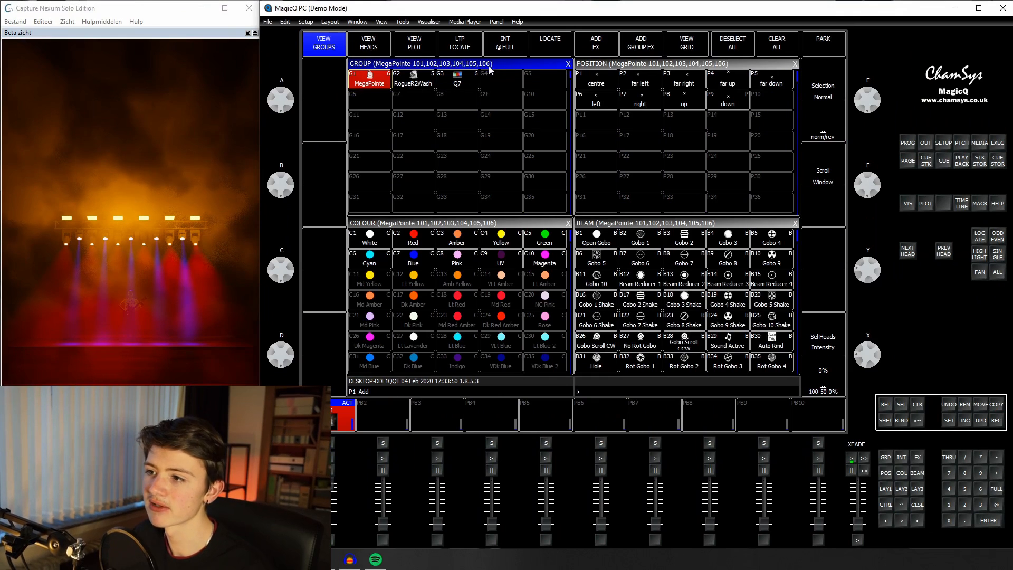
{"action": "left_click", "coordinate": [584, 42]}
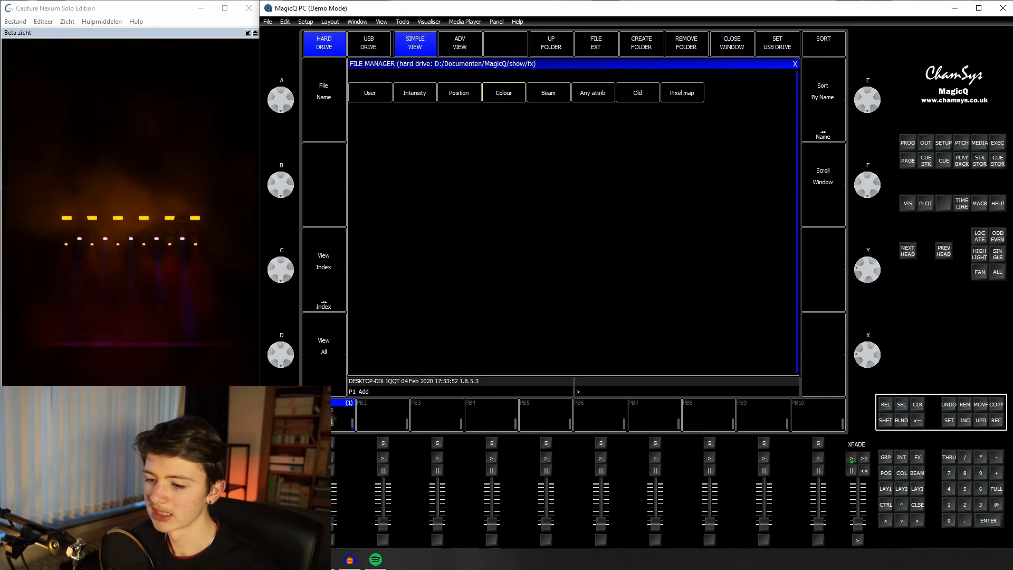
{"action": "left_click", "coordinate": [900, 478]}
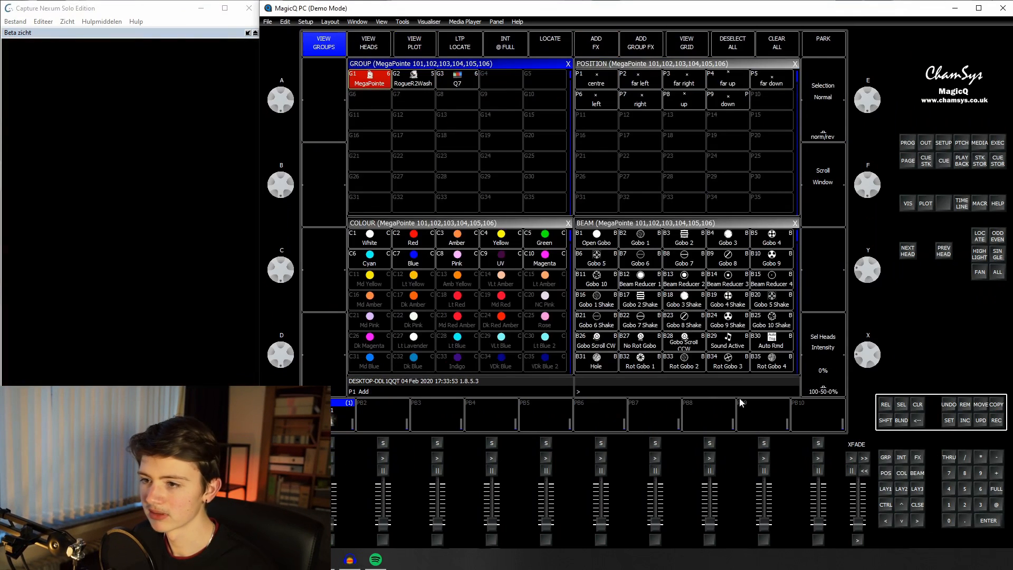
Step: Bring the MegaPointe heads up at 60% intensity, tilt their beams and fan their pan evenly around the performer
{"action": "left_click", "coordinate": [623, 65]}
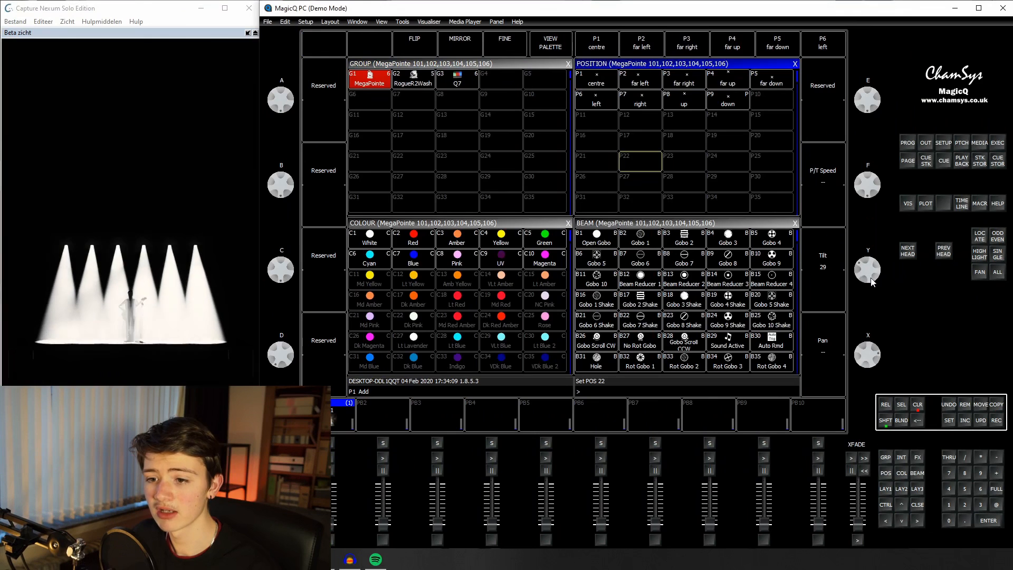
{"action": "scroll", "coordinate": [871, 282], "scroll_direction": "down", "scroll_amount": 5}
{"action": "scroll", "coordinate": [872, 284], "scroll_direction": "up", "scroll_amount": 5}
{"action": "scroll", "coordinate": [871, 283], "scroll_direction": "down", "scroll_amount": 2}
{"action": "left_click", "coordinate": [979, 273]}
{"action": "scroll", "coordinate": [874, 359], "scroll_direction": "down", "scroll_amount": 5}
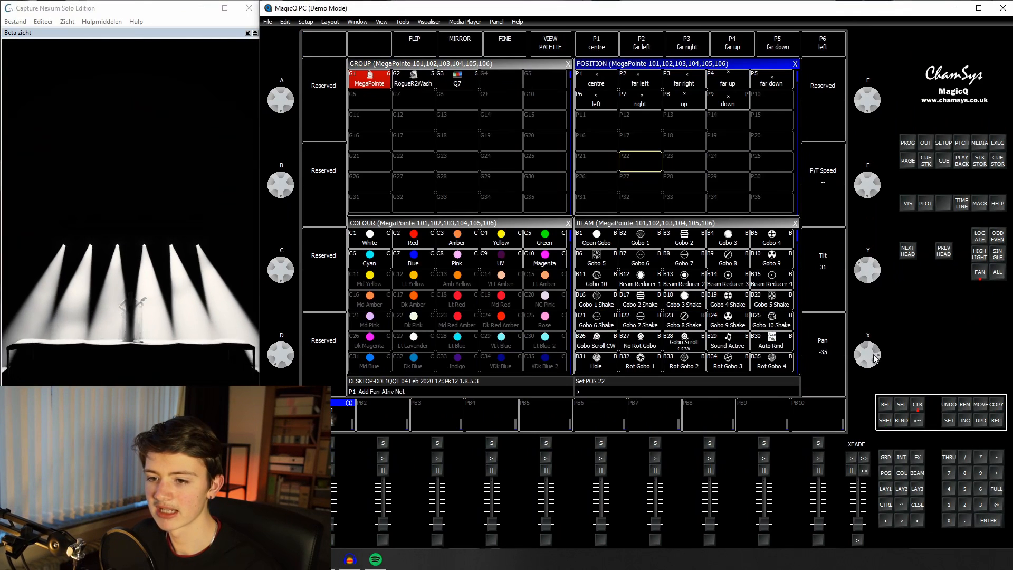
{"action": "scroll", "coordinate": [870, 350], "scroll_direction": "up", "scroll_amount": 6}
{"action": "left_click", "coordinate": [984, 271]}
Step: Add the 2col colour FX to the MegaPointe heads, using Soft Palette 1 and Soft Palette 2 as its two palettes
{"action": "left_click", "coordinate": [543, 65]}
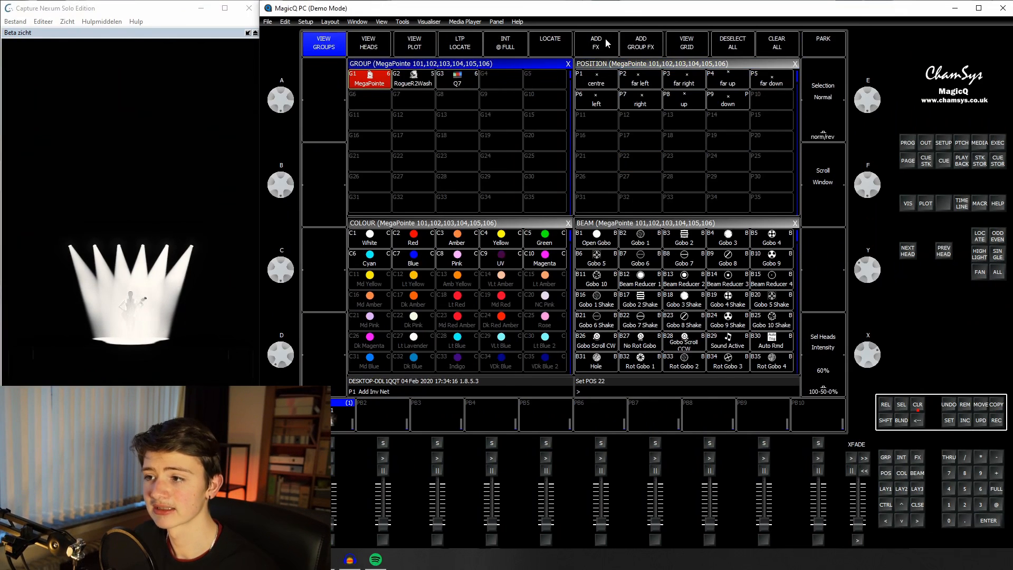
{"action": "left_click", "coordinate": [605, 42]}
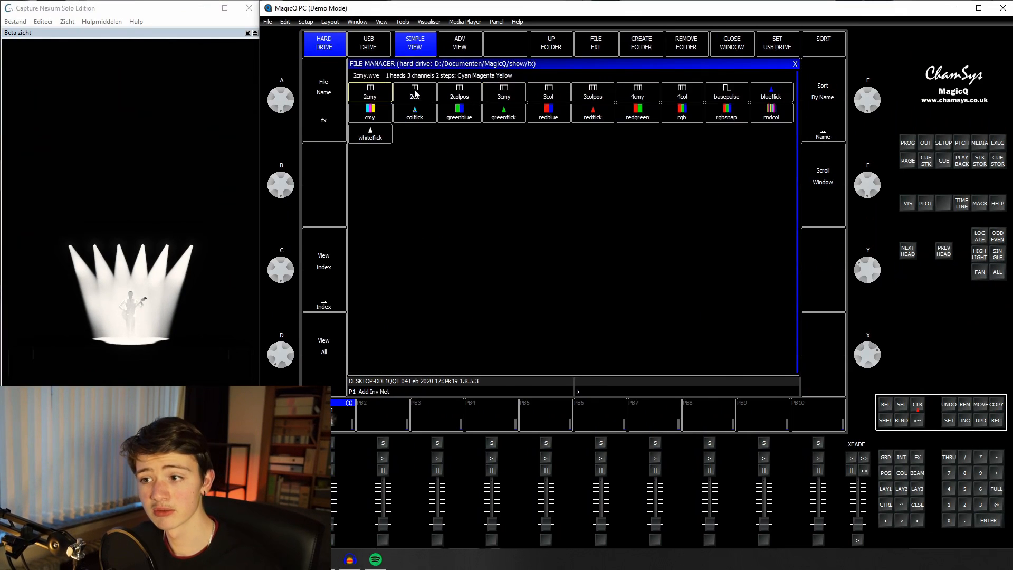
{"action": "left_click", "coordinate": [415, 93]}
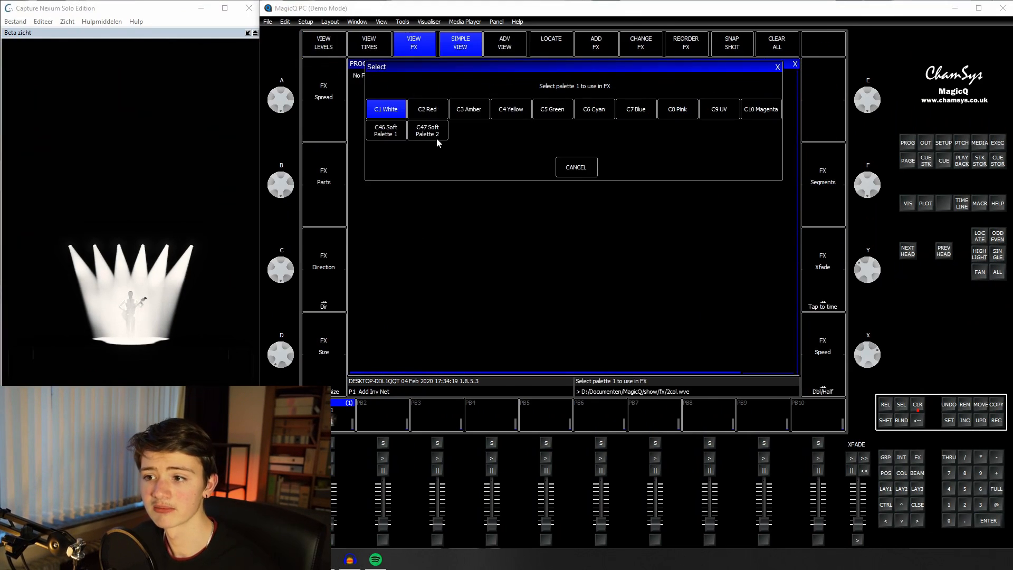
{"action": "left_click", "coordinate": [398, 132]}
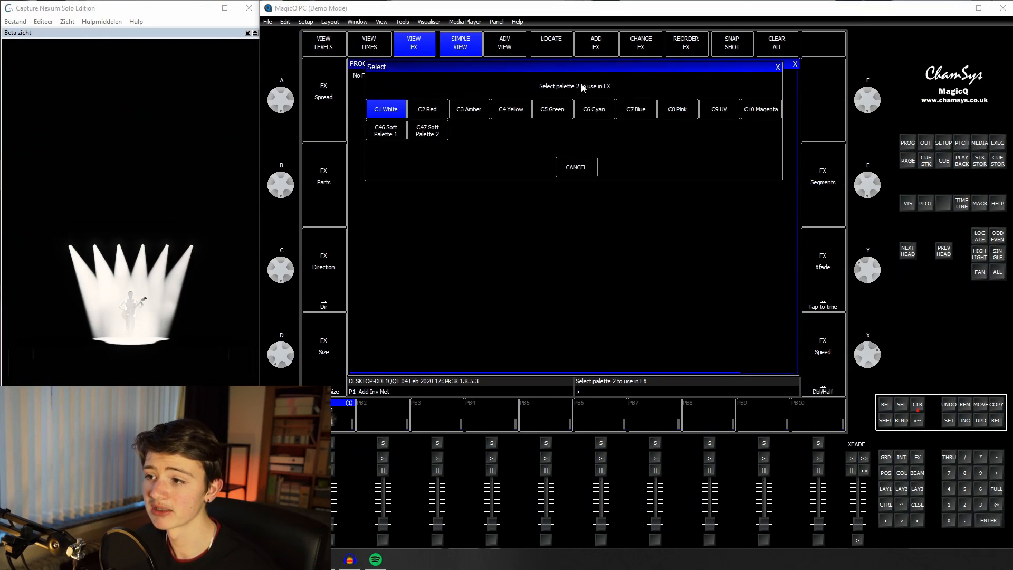
{"action": "left_click", "coordinate": [433, 134]}
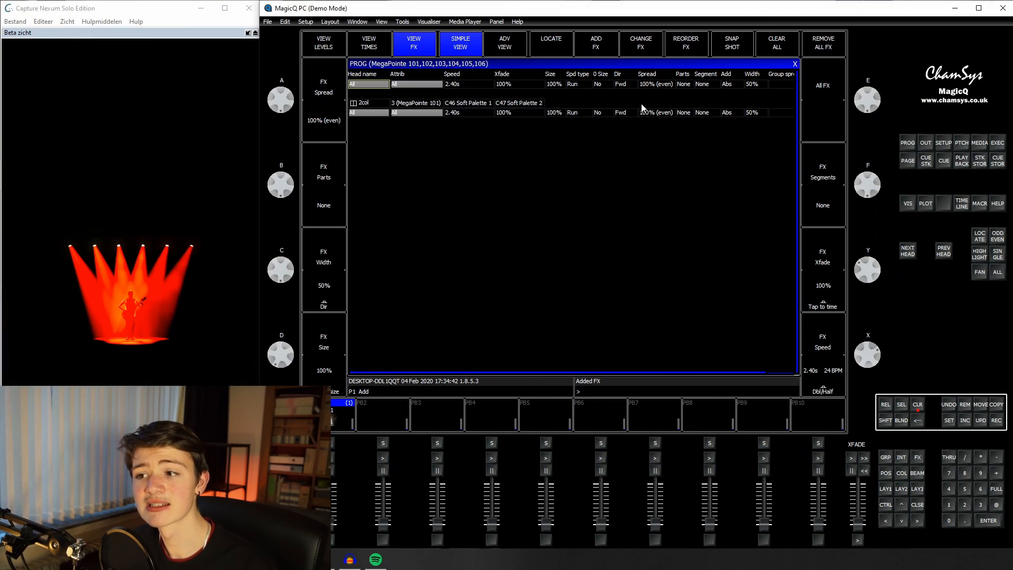
Step: Switch the MegaPointe row of region 4 to Yellow in the Execute grid
{"action": "left_click", "coordinate": [997, 145]}
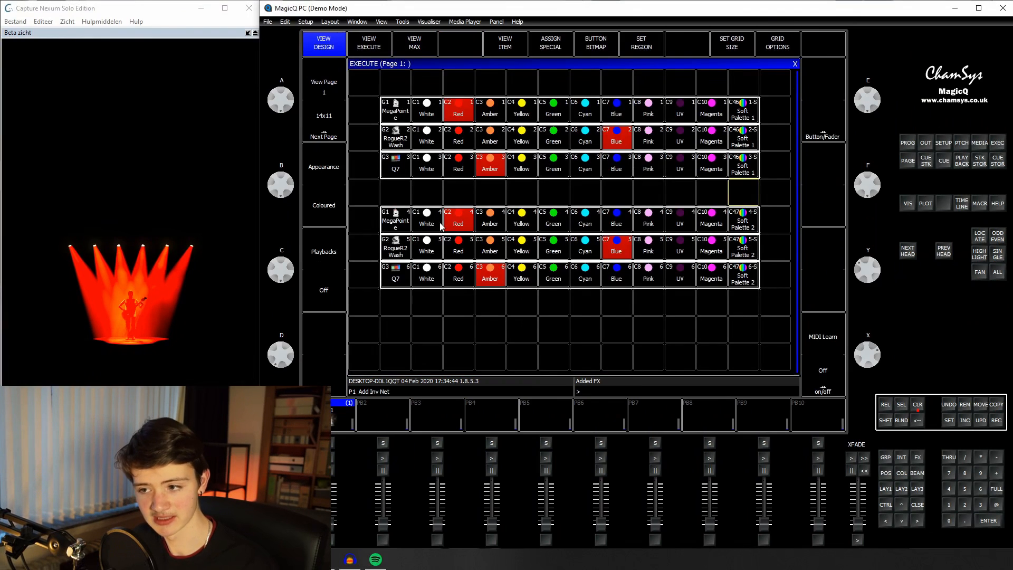
{"action": "left_click", "coordinate": [522, 220]}
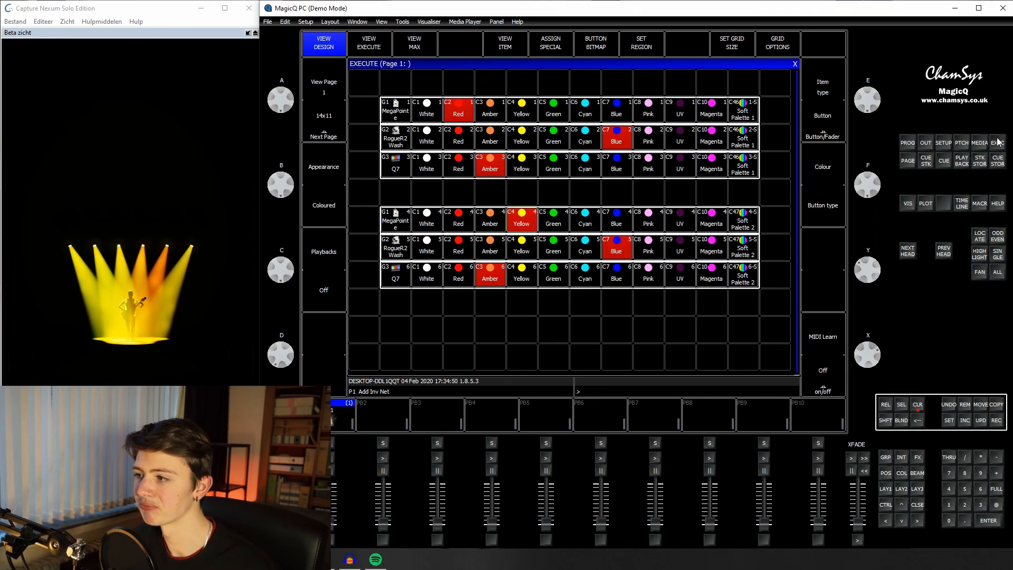
Step: Set the 2col FX to parts of 2, a 0% crossfade and a speed of 0.46s
{"action": "left_click", "coordinate": [908, 142]}
{"action": "left_click", "coordinate": [687, 117]}
{"action": "type", "text": "2"}
{"action": "key", "text": "Return"}
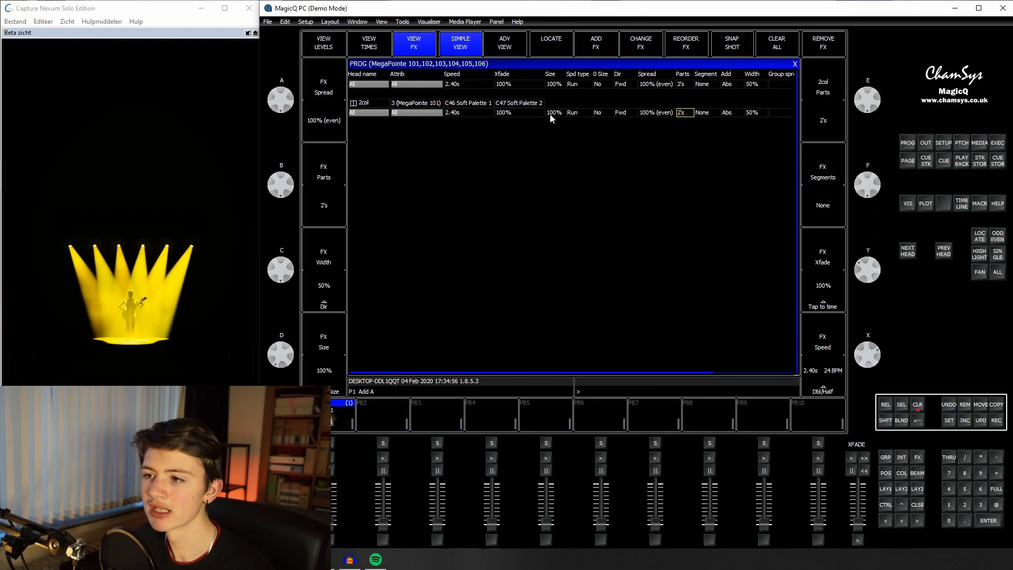
{"action": "left_click", "coordinate": [552, 114]}
{"action": "left_click", "coordinate": [512, 111]}
{"action": "scroll", "coordinate": [832, 349], "scroll_direction": "up", "scroll_amount": 3}
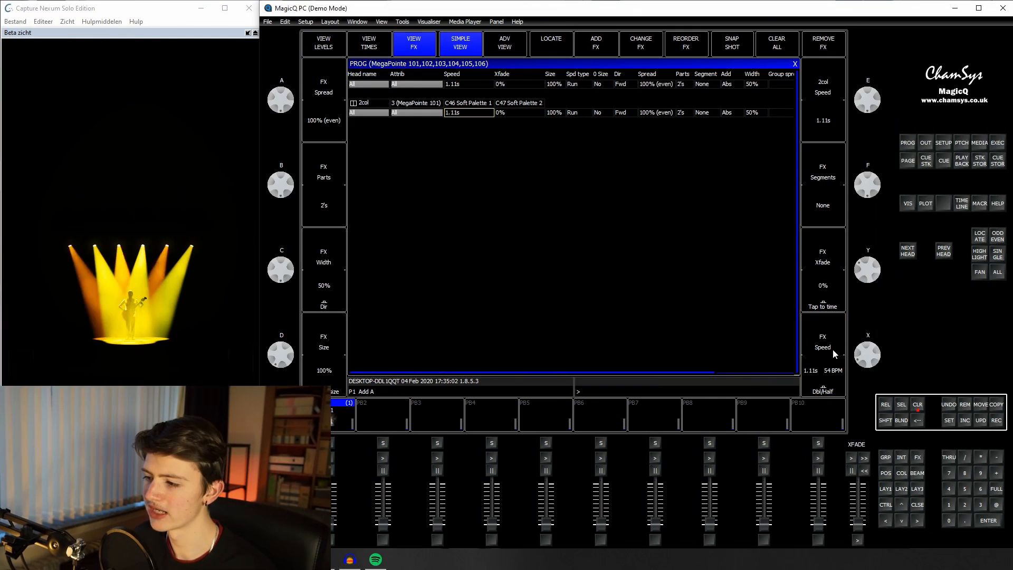
{"action": "scroll", "coordinate": [832, 350], "scroll_direction": "up", "scroll_amount": 5}
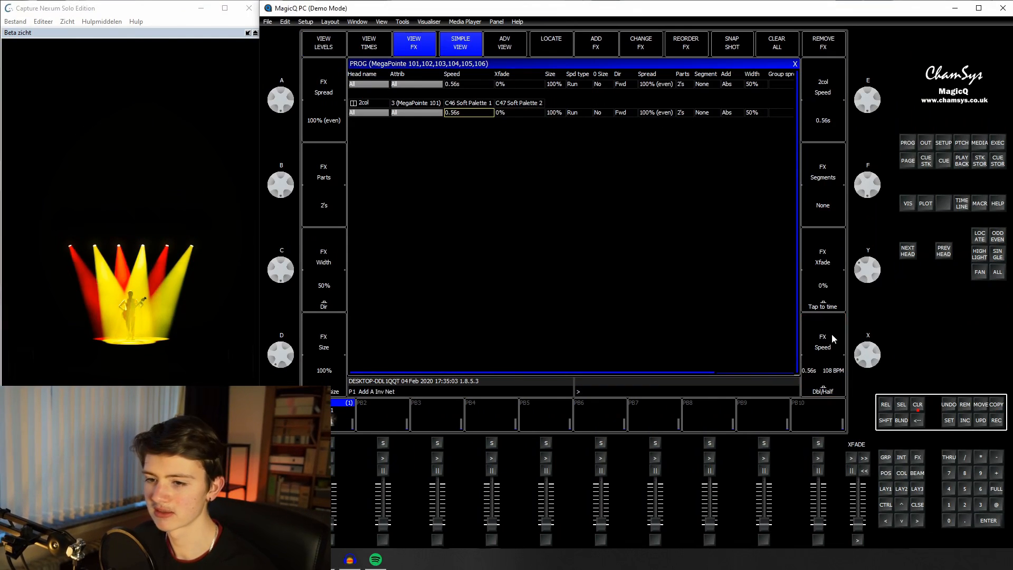
{"action": "scroll", "coordinate": [875, 394], "scroll_direction": "up", "scroll_amount": 1}
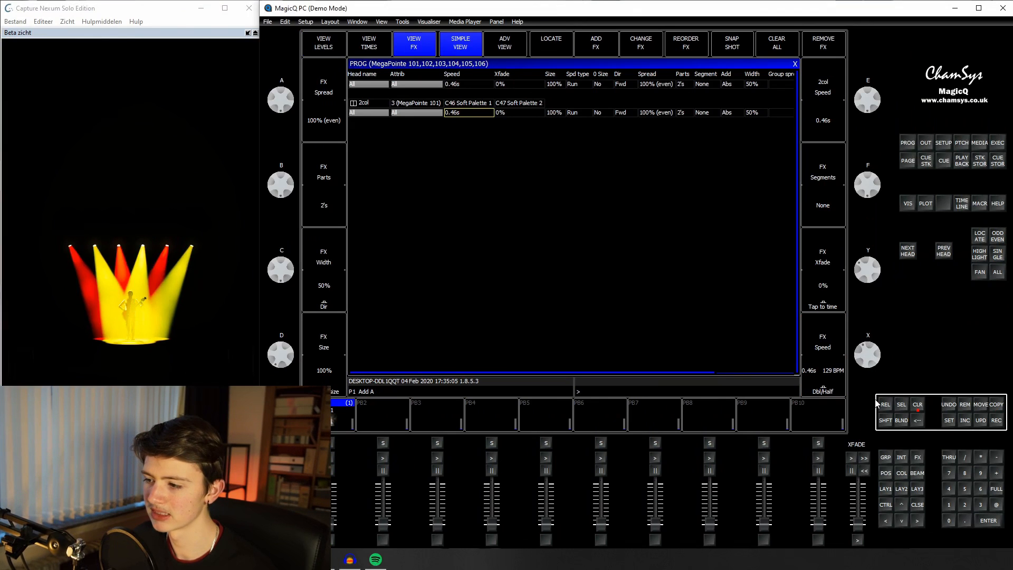
Step: Record the MegaPointe look with its 2col FX to playback PB2 and clear the programmer
{"action": "scroll", "coordinate": [876, 400], "scroll_direction": "up", "scroll_amount": 1}
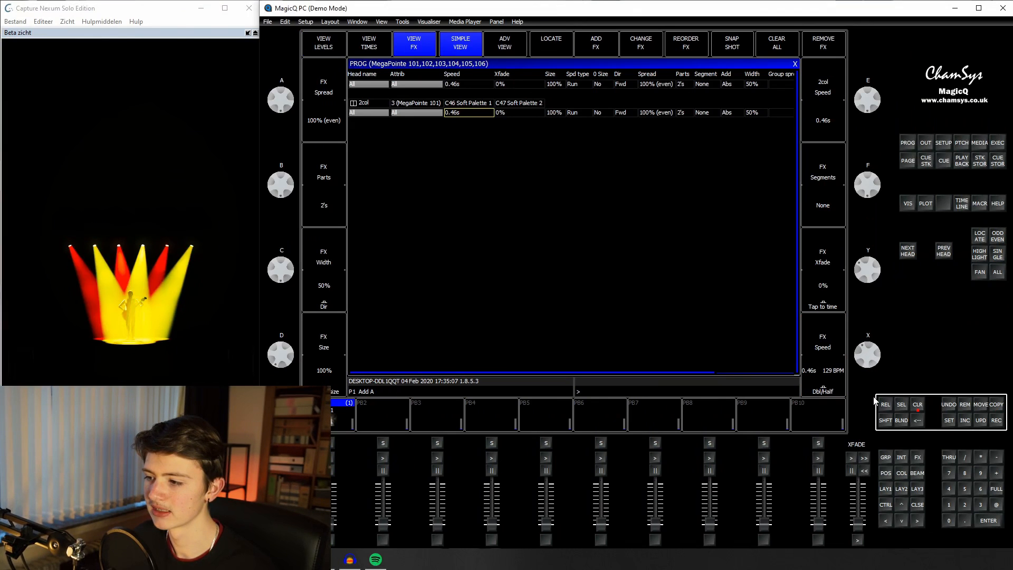
{"action": "left_click", "coordinate": [996, 419]}
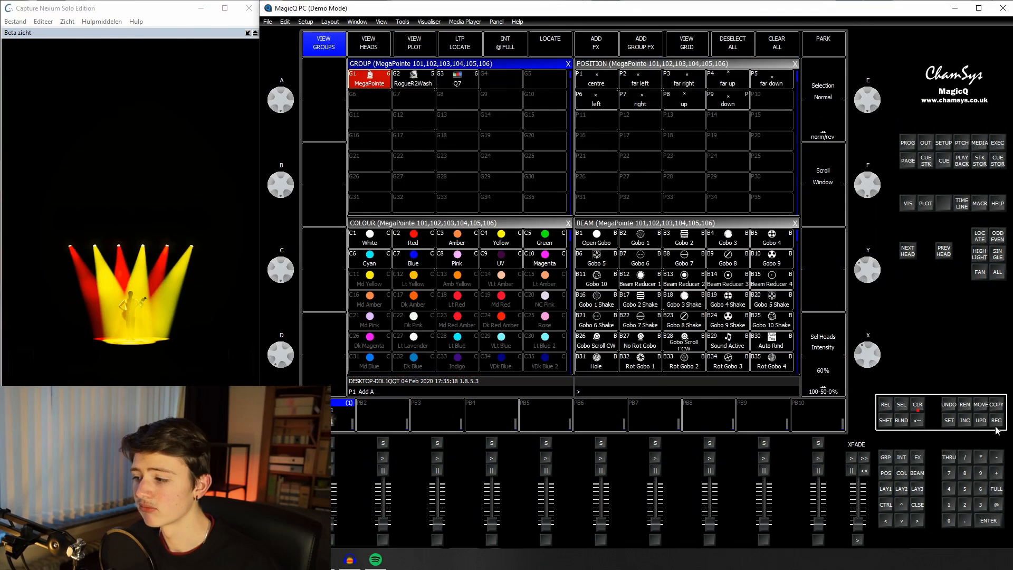
{"action": "left_click", "coordinate": [403, 417]}
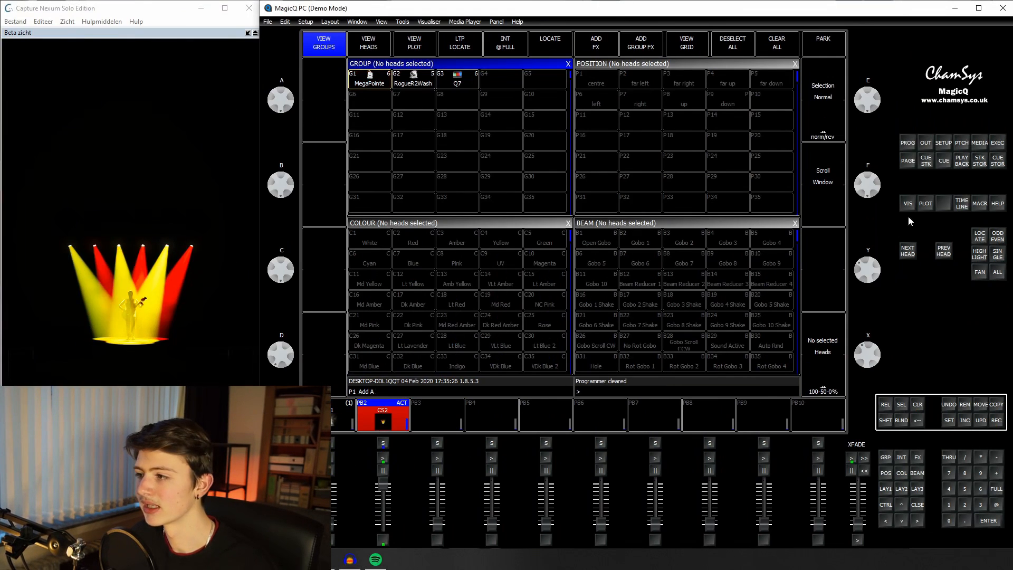
Step: Recolour the running MegaPointe FX live from the Execute grid, ending on Amber in region 1 and Magenta in region 4
{"action": "left_click", "coordinate": [998, 145]}
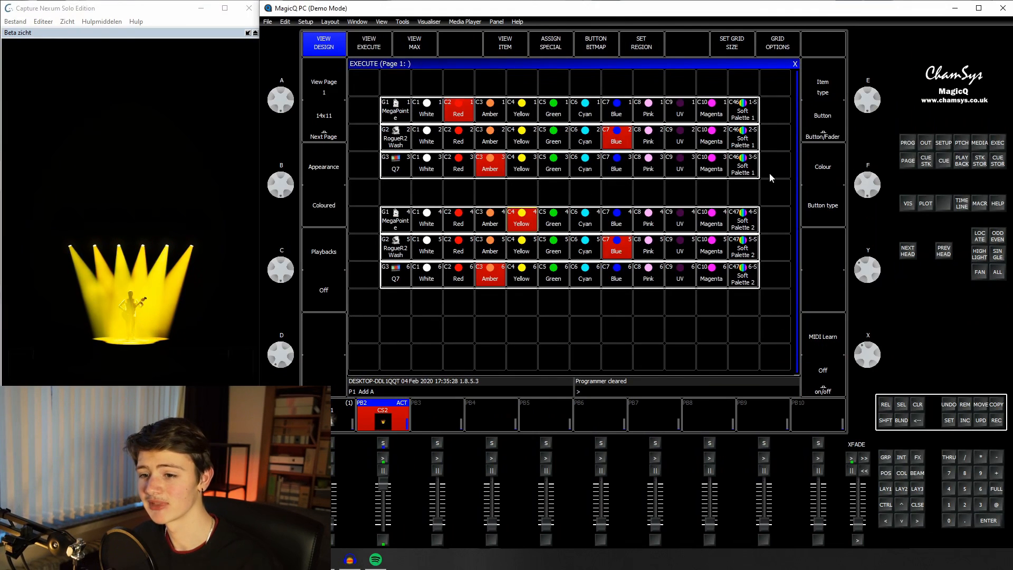
{"action": "left_click", "coordinate": [467, 218]}
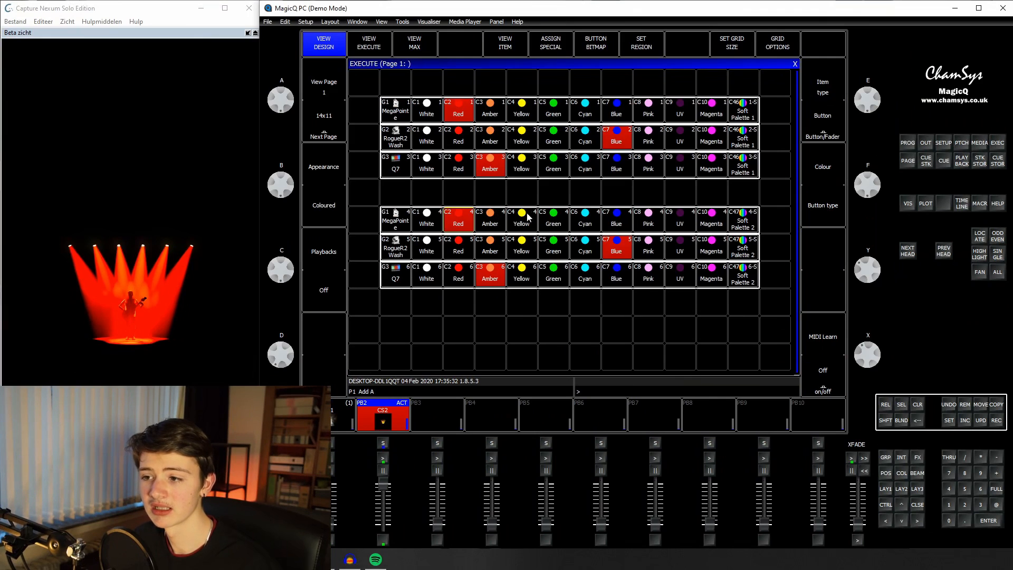
{"action": "left_click", "coordinate": [550, 110]}
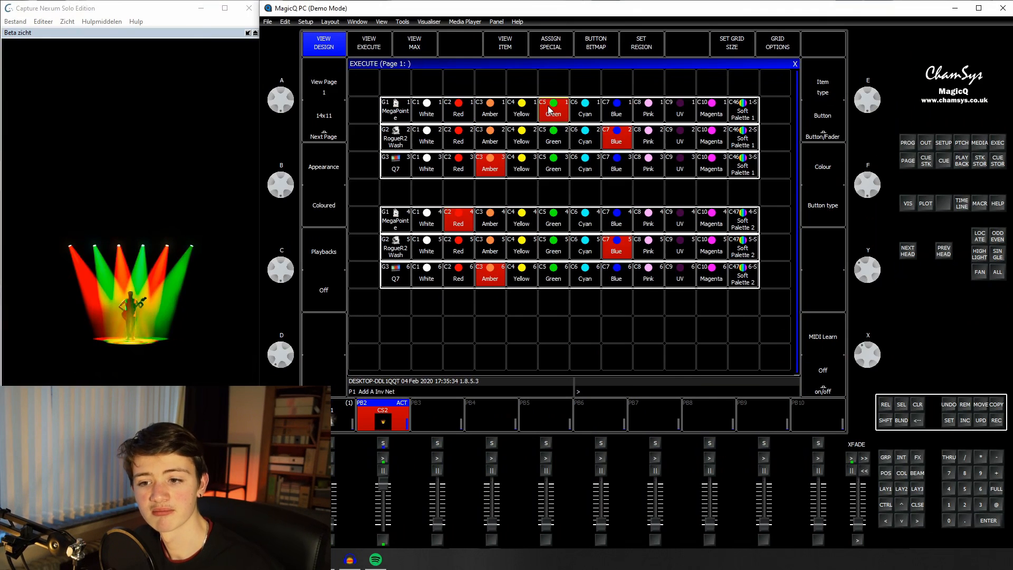
{"action": "left_click", "coordinate": [613, 224]}
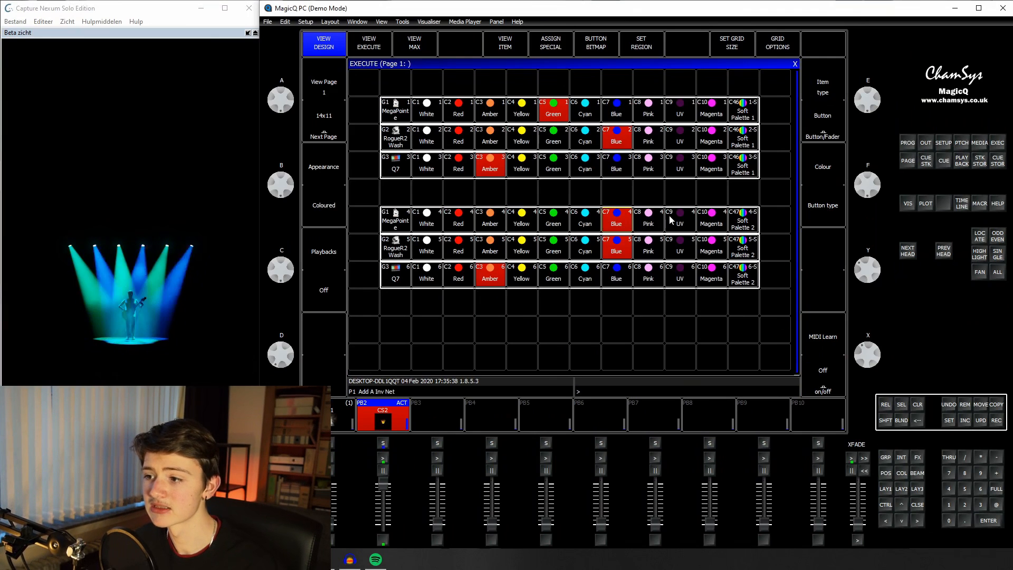
{"action": "left_click", "coordinate": [703, 223]}
{"action": "left_click", "coordinate": [499, 110]}
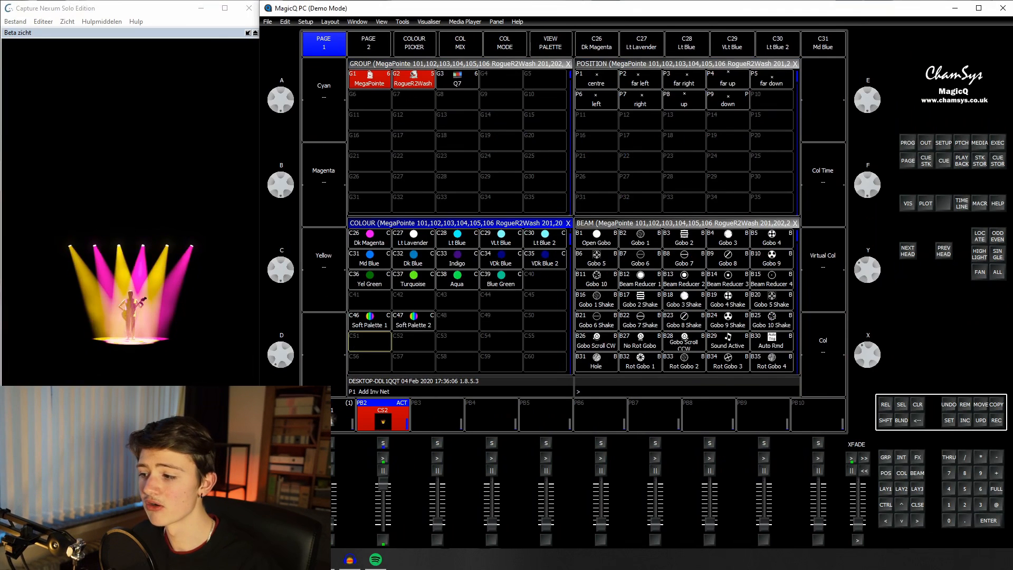
Step: Copy Soft Palette 2 to colour palette slot C48 and rename the copy Soft Palette 3
{"action": "left_click", "coordinate": [995, 409]}
{"action": "left_click", "coordinate": [431, 324]}
{"action": "left_click", "coordinate": [441, 322]}
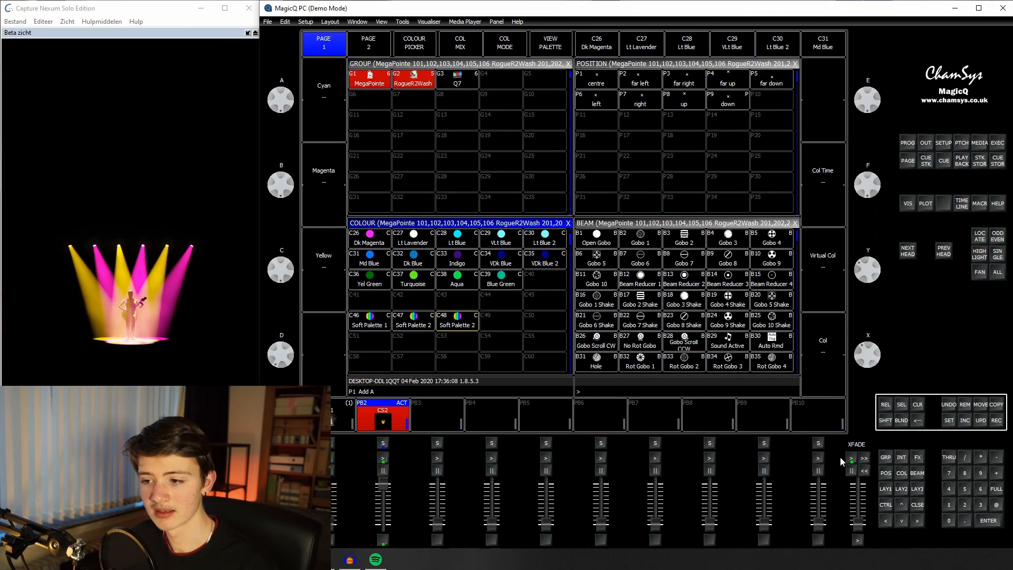
{"action": "left_click", "coordinate": [948, 422]}
{"action": "left_click", "coordinate": [453, 322]}
{"action": "type", "text": "Soft Paletee"}
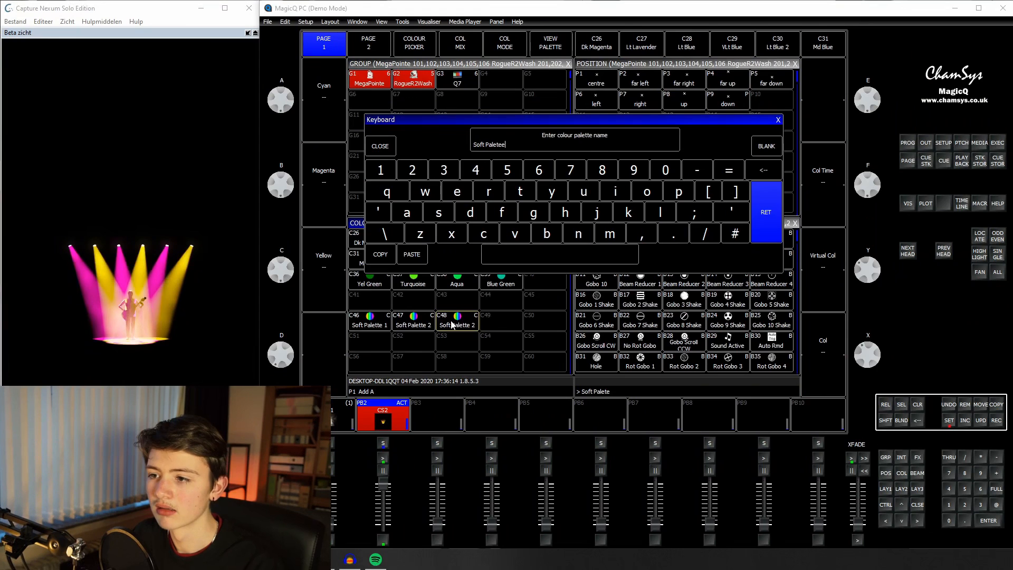
{"action": "key", "text": "Return"}
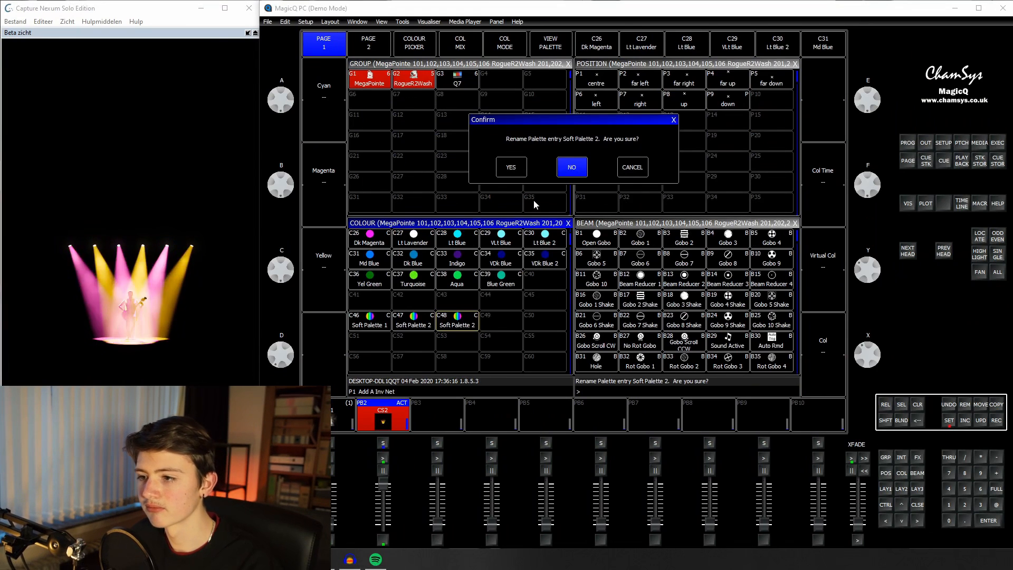
{"action": "left_click", "coordinate": [511, 167]}
Step: Copy Soft Palette 3 into the Execute grid, in the palette column two rows below the last Q7 row
{"action": "left_click", "coordinate": [996, 404]}
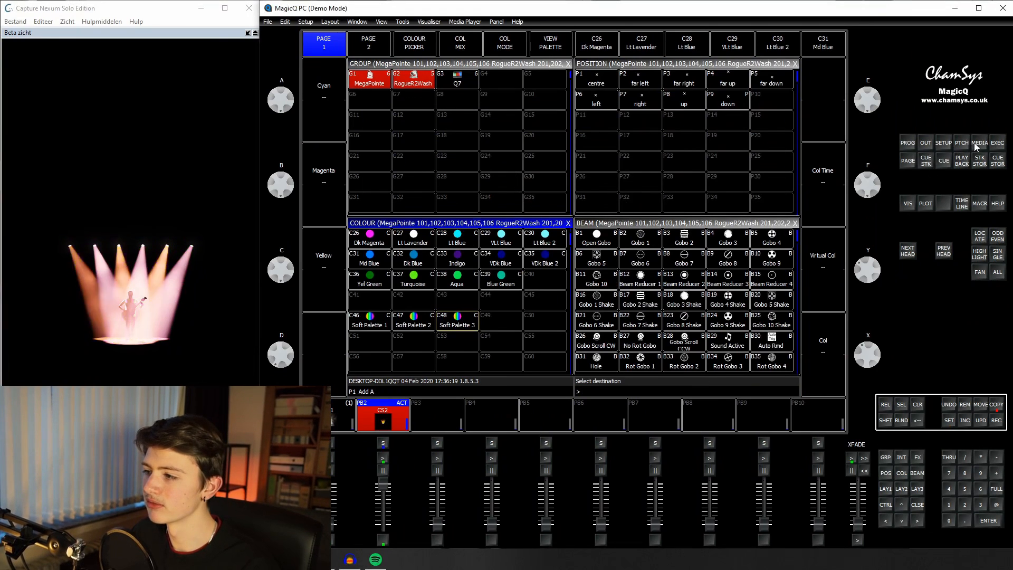
{"action": "left_click", "coordinate": [997, 146]}
{"action": "left_click", "coordinate": [735, 332]}
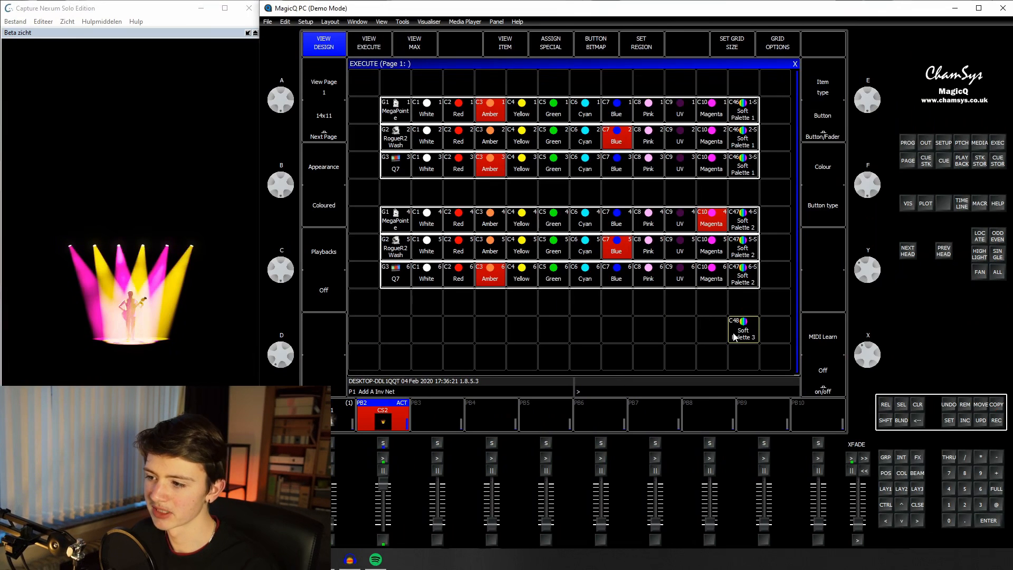
Step: Copy the Q7 group and its ten colours into the Soft Palette 3 row and make that row region 7
{"action": "left_click_drag", "start_coordinate": [396, 274], "coordinate": [717, 284]}
{"action": "left_click", "coordinate": [996, 404]}
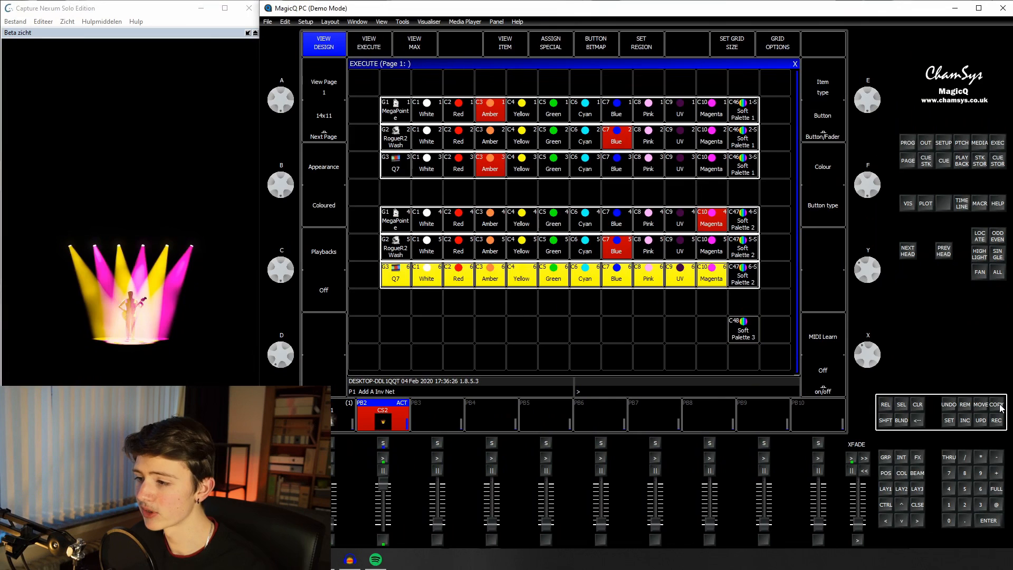
{"action": "left_click", "coordinate": [397, 327]}
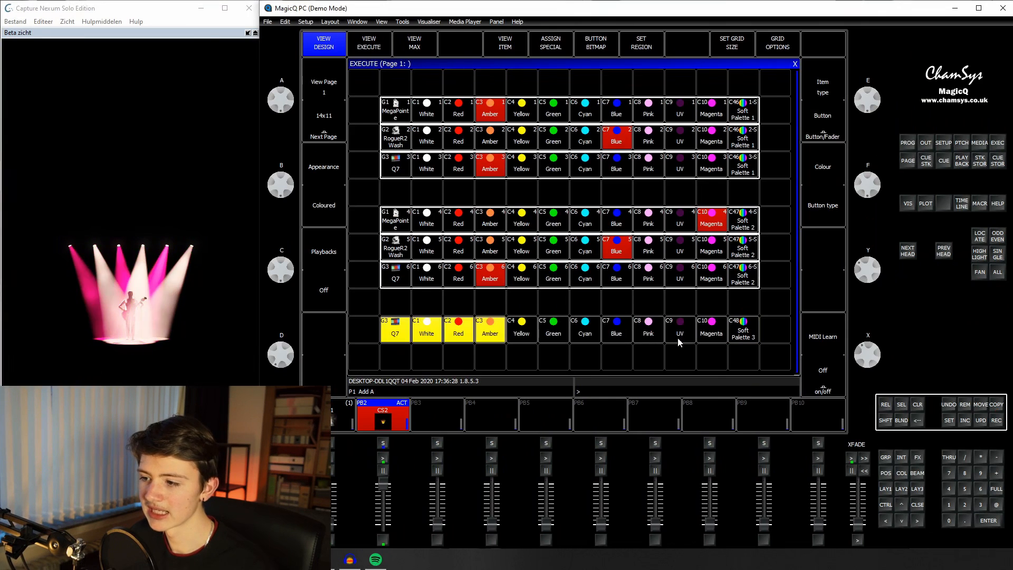
{"action": "left_click", "coordinate": [641, 43]}
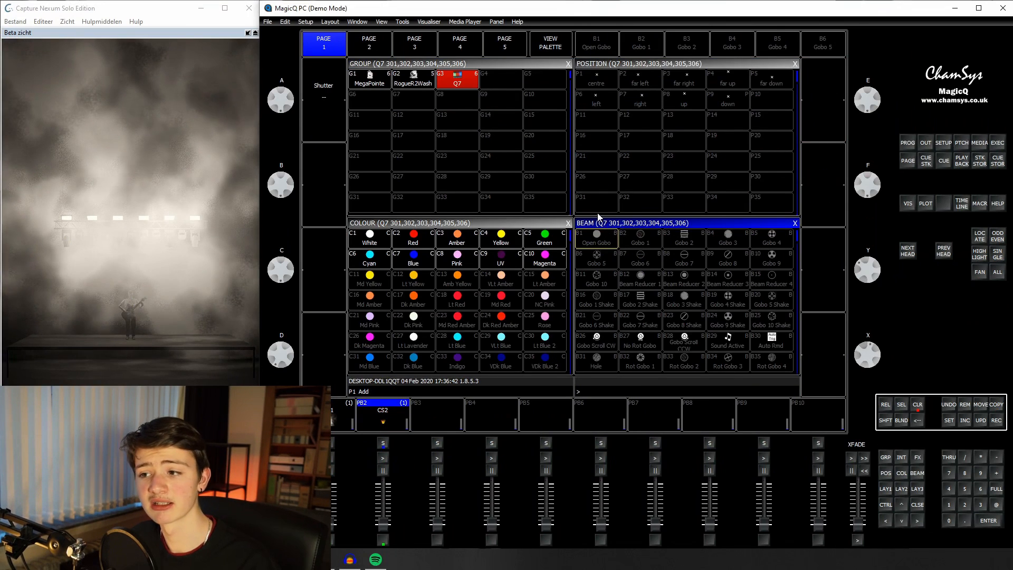
Step: Set the Q7 shutter to a Pulse Open value of 162 and apply Soft Palette 3 as its colour
{"action": "mouse_move", "coordinate": [285, 94]}
{"action": "left_mouse_down"}
{"action": "mouse_move", "coordinate": [290, 122]}
{"action": "mouse_move", "coordinate": [275, 117]}
{"action": "mouse_move", "coordinate": [270, 88]}
{"action": "left_mouse_up"}
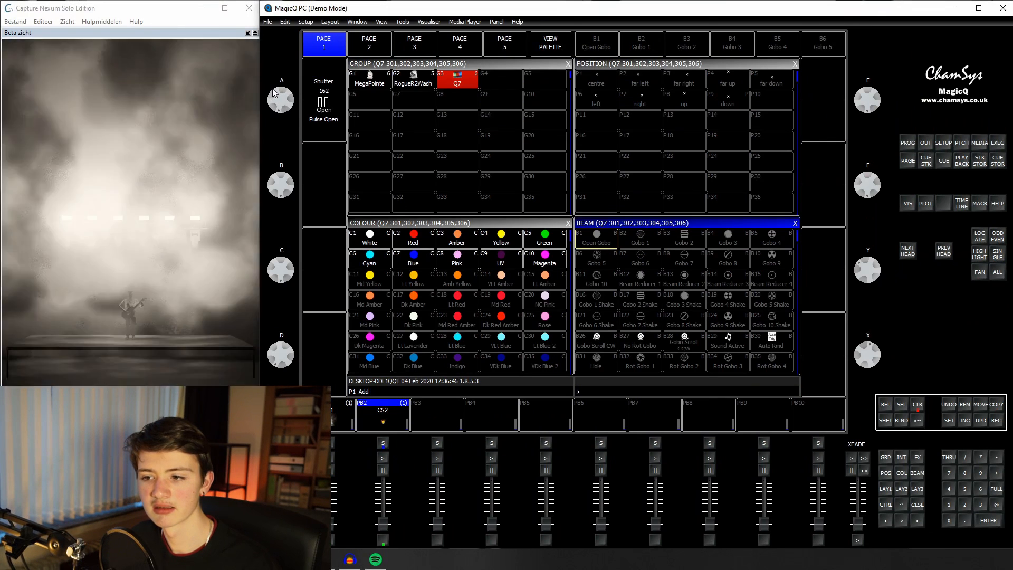
{"action": "left_click", "coordinate": [492, 222]}
{"action": "scroll", "coordinate": [486, 277], "scroll_direction": "down", "scroll_amount": 2}
{"action": "left_click", "coordinate": [457, 299]}
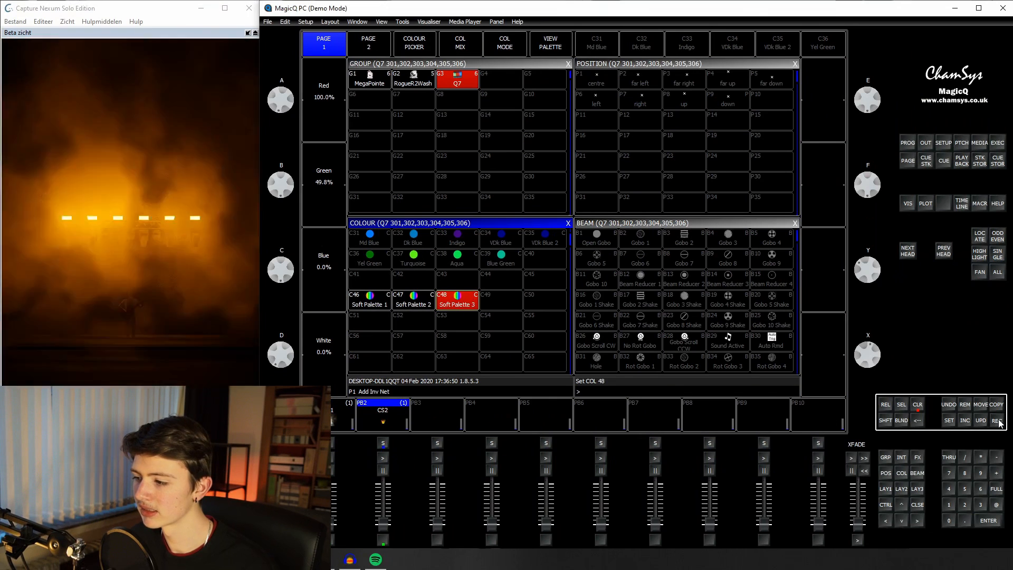
Step: Record the Q7 look to playback PB3 and clear the programmer
{"action": "left_click", "coordinate": [996, 420]}
{"action": "left_click", "coordinate": [422, 418]}
{"action": "left_click", "coordinate": [917, 405]}
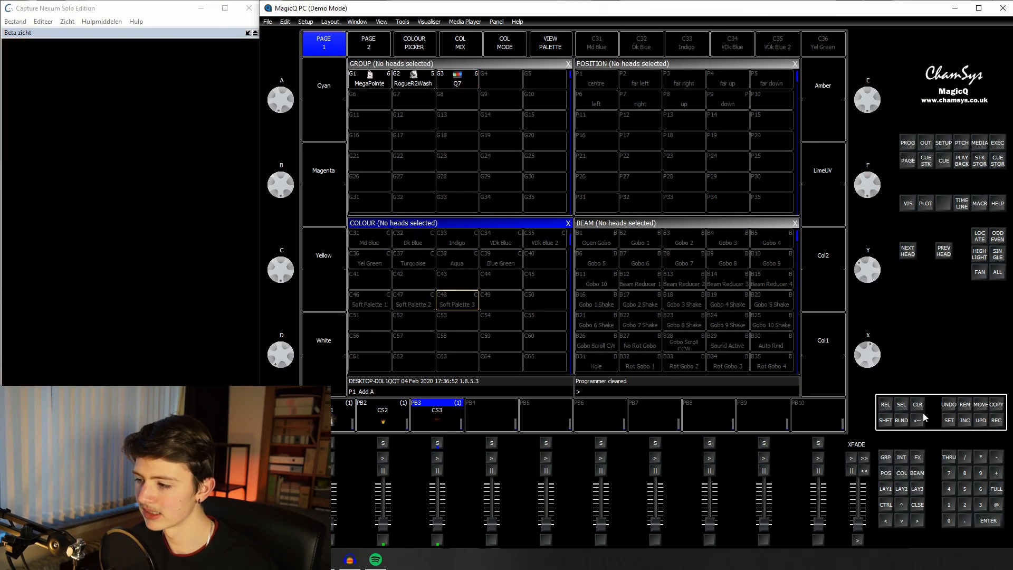
Step: Raise the PB2 fader, flash PB3 over it, and bring the PB3 fader up in the Execute view
{"action": "left_click", "coordinate": [437, 539]}
{"action": "left_click_drag", "start_coordinate": [389, 528], "coordinate": [385, 484]}
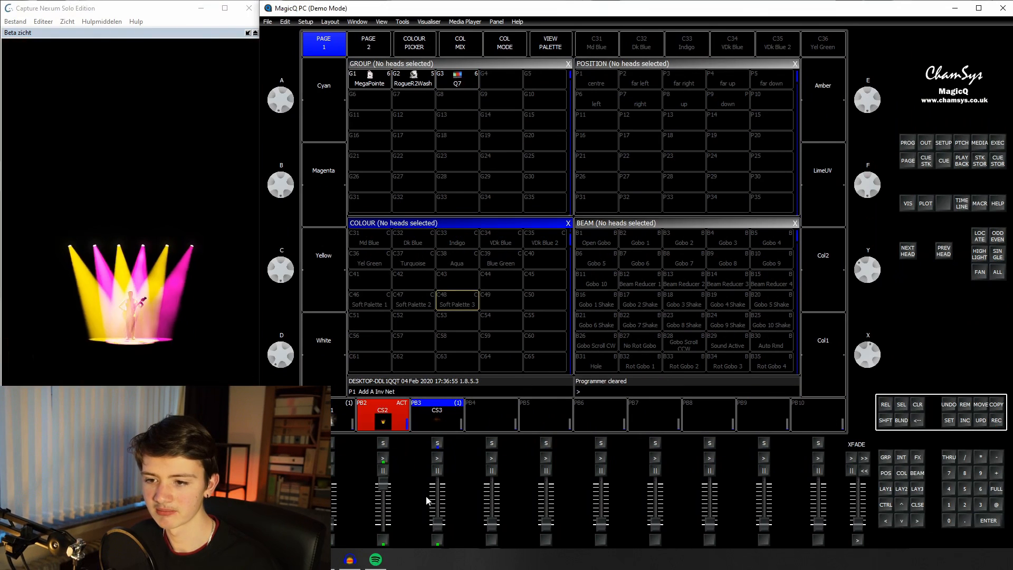
{"action": "left_click", "coordinate": [439, 539]}
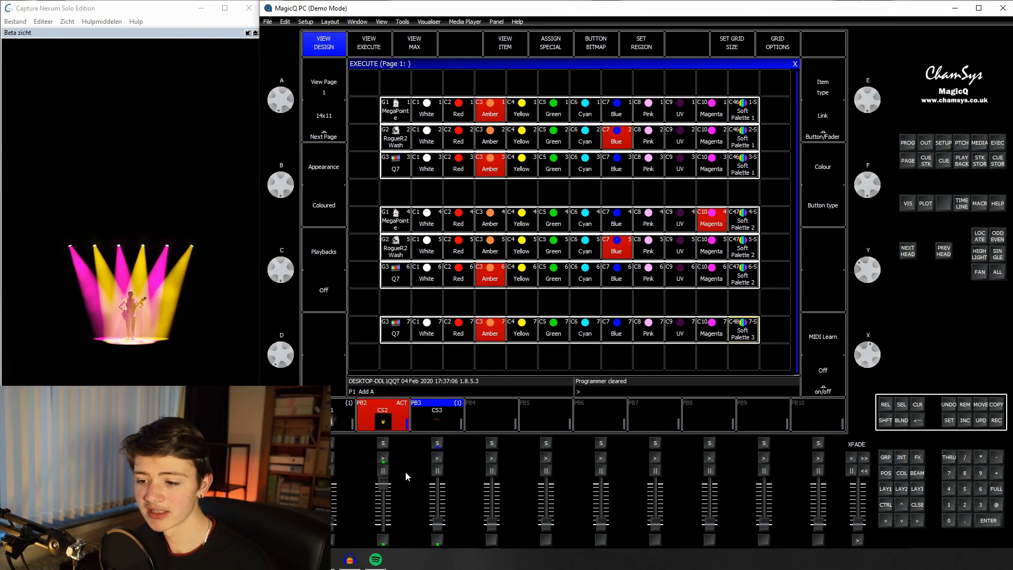
{"action": "left_click_drag", "start_coordinate": [437, 525], "coordinate": [437, 484]}
Step: Recolour the Q7 strobes from region 7 through Red, Blue, White, UV and Yellow, ending on Red
{"action": "left_click", "coordinate": [464, 298]}
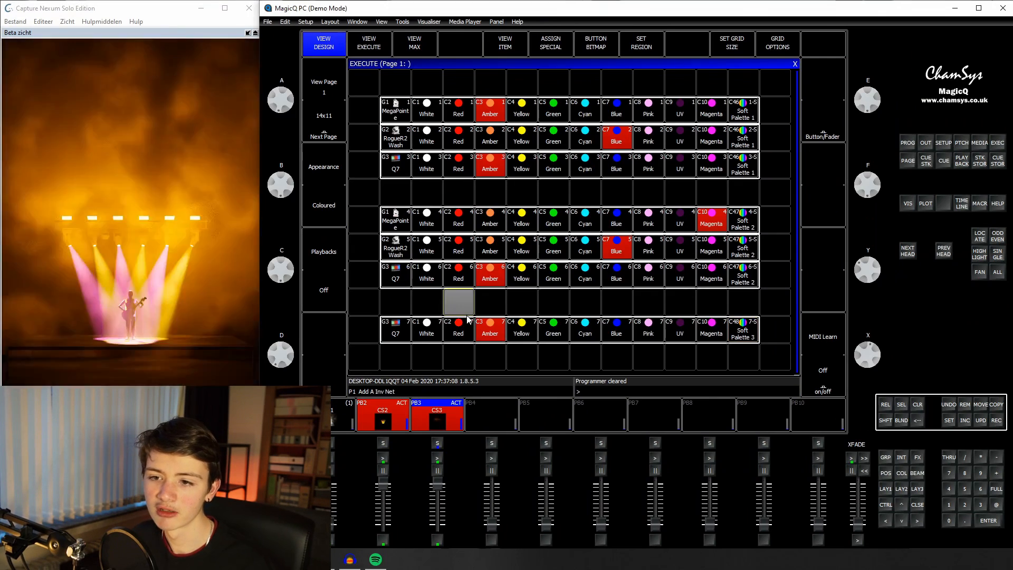
{"action": "left_click", "coordinate": [467, 326]}
{"action": "left_click", "coordinate": [618, 326]}
{"action": "left_click", "coordinate": [417, 336]}
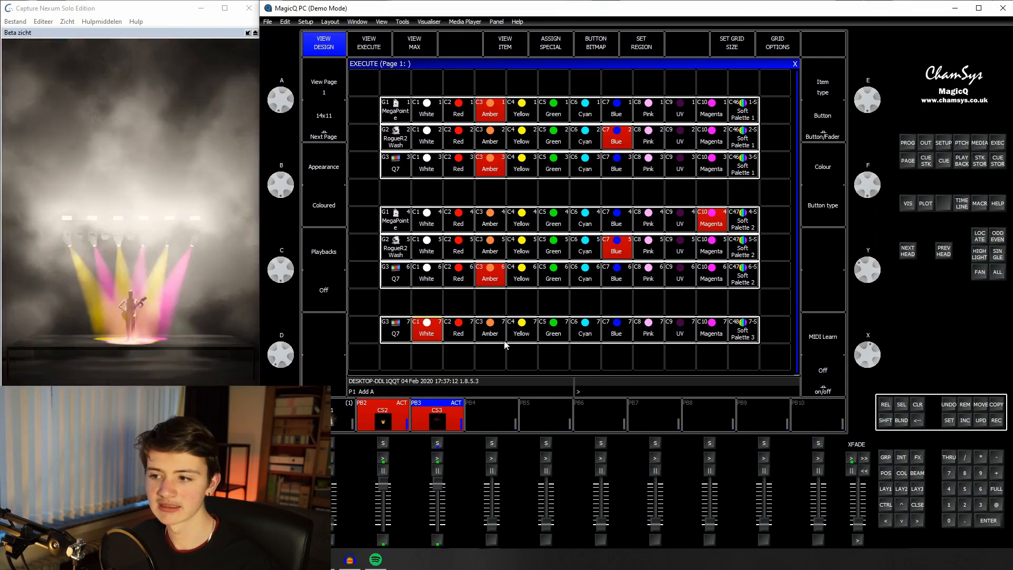
{"action": "left_click", "coordinate": [681, 328]}
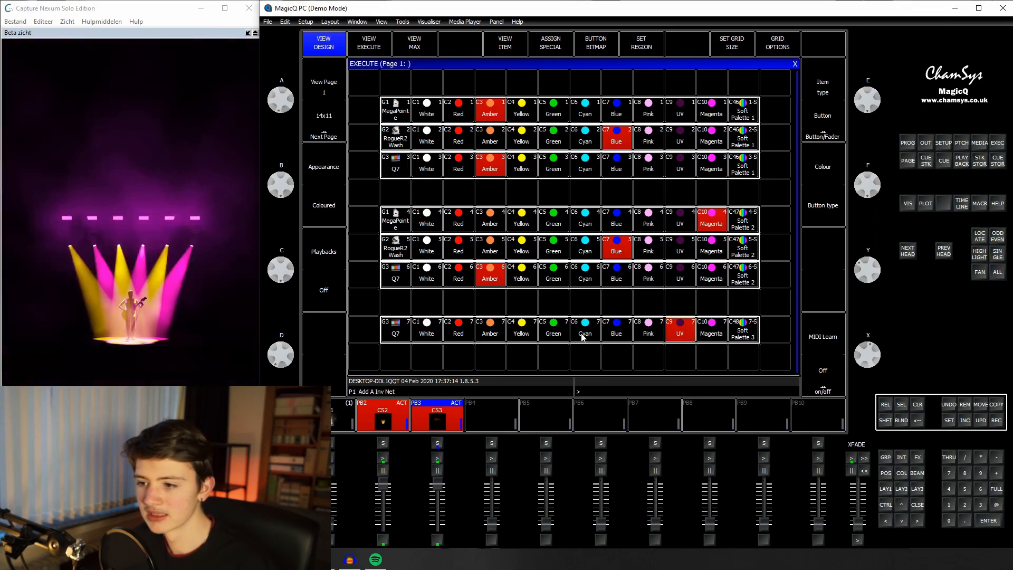
{"action": "left_click", "coordinate": [522, 327]}
{"action": "left_click", "coordinate": [459, 327]}
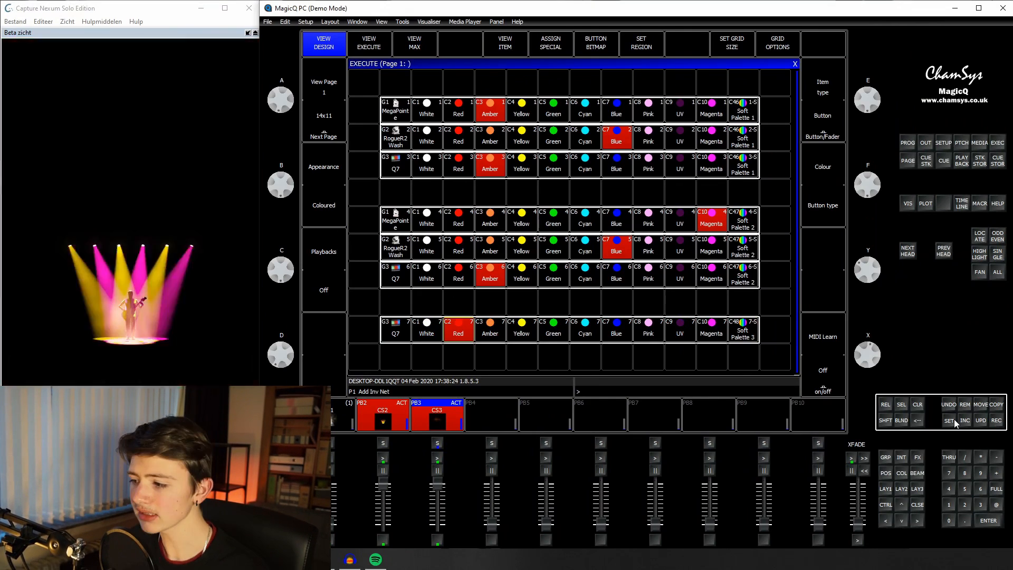
Step: Rename the Soft Palette 1 items in the Execute grid to Main Color
{"action": "left_click", "coordinate": [951, 420]}
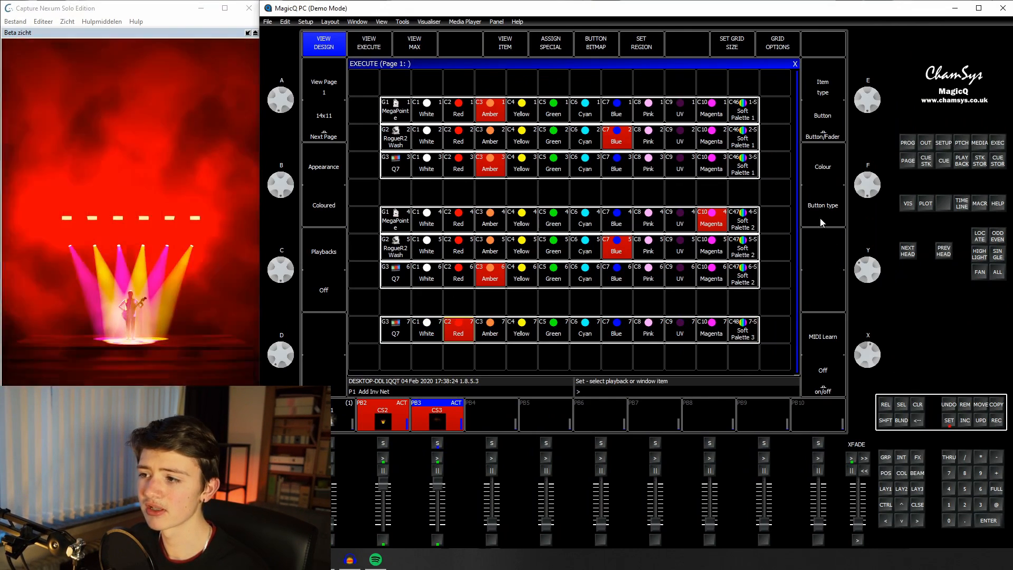
{"action": "left_click", "coordinate": [741, 134]}
{"action": "type", "text": "Main Color"}
{"action": "key", "text": "Return"}
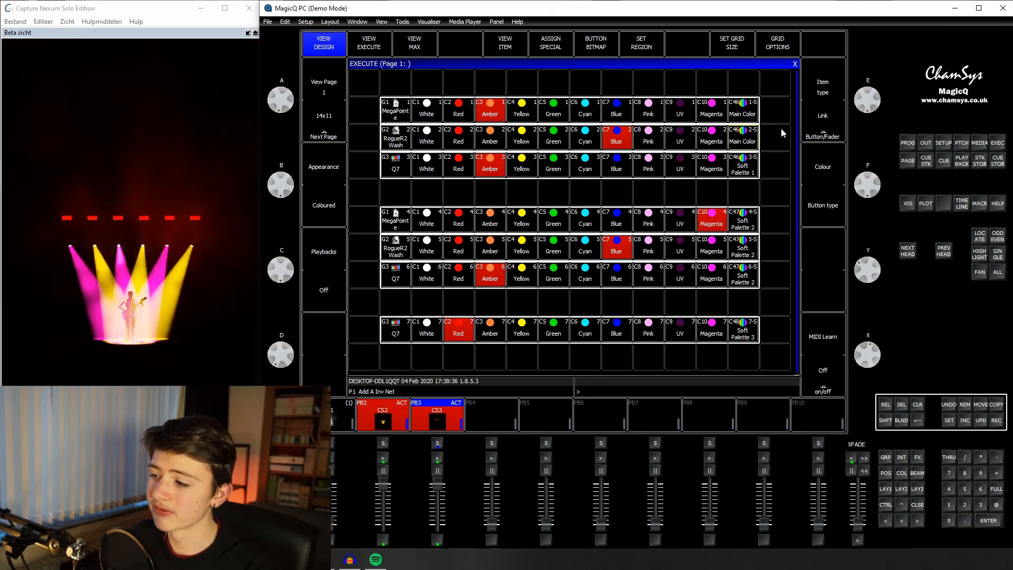
Step: Rename the Execute grid's Soft Palette 2 items to FX Color and its Soft Palette 3 item to Flash Color
{"action": "left_click", "coordinate": [752, 224]}
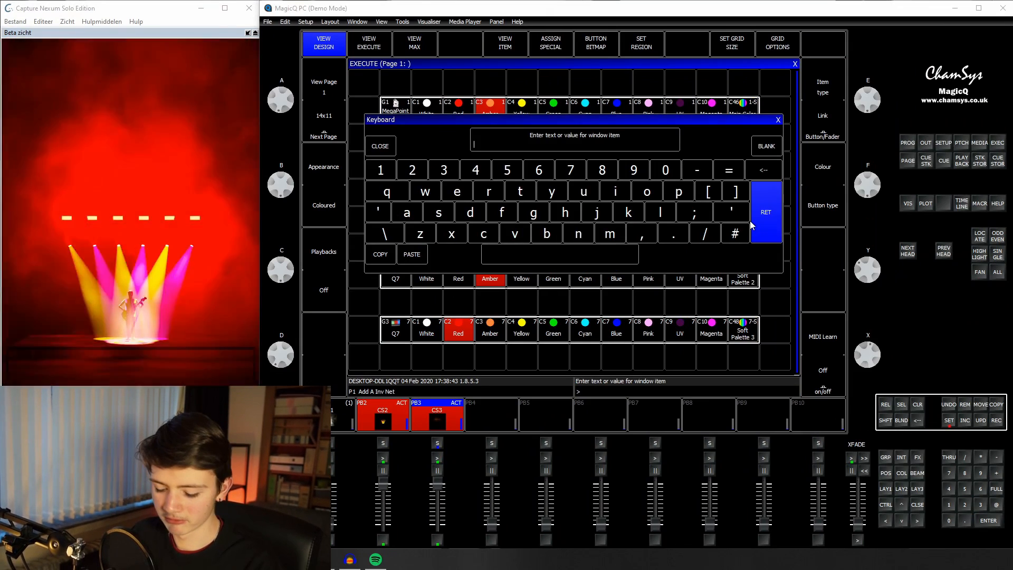
{"action": "type", "text": "Flash Color"}
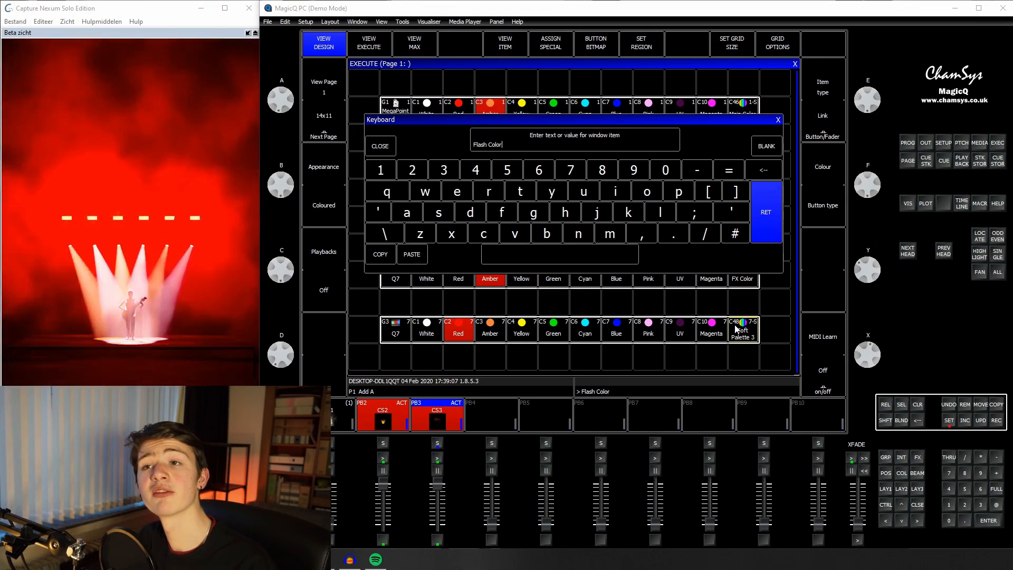
{"action": "left_click", "coordinate": [737, 328]}
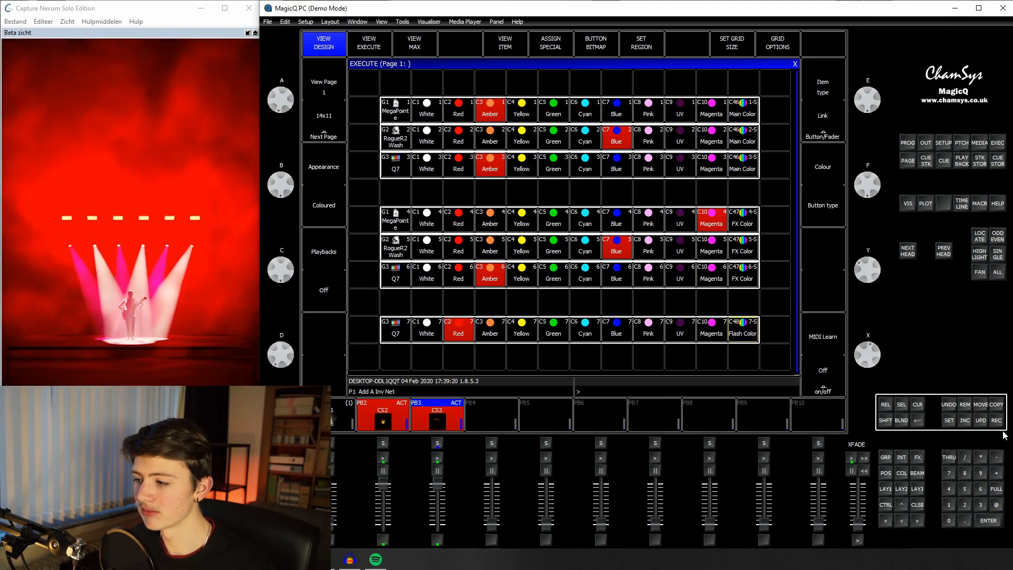
Step: Move the Flash Color item one cell away from its row, and move it back beside Magenta
{"action": "left_click", "coordinate": [981, 404]}
{"action": "left_click", "coordinate": [743, 333]}
{"action": "left_click", "coordinate": [767, 334]}
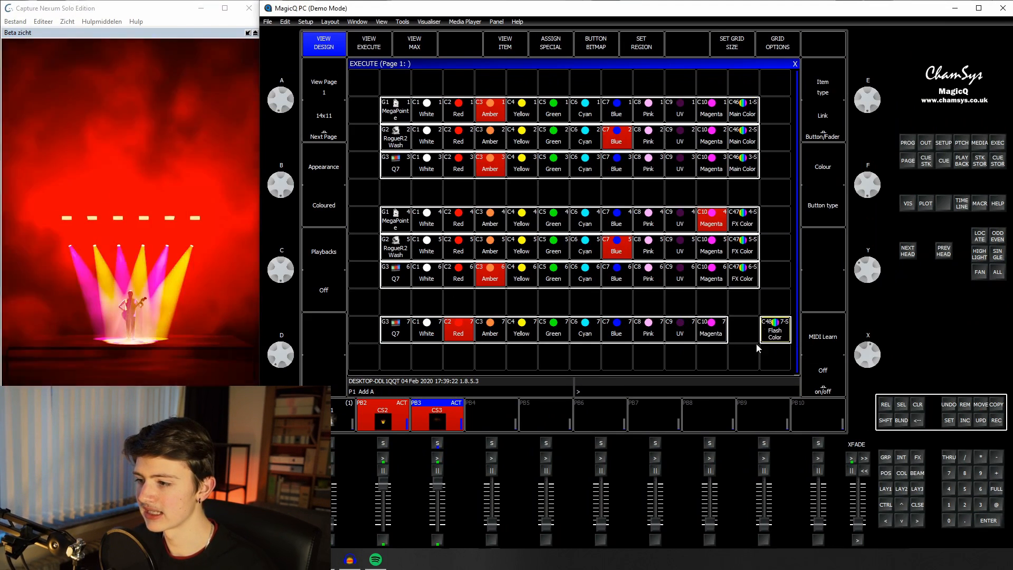
{"action": "left_click", "coordinate": [744, 332]}
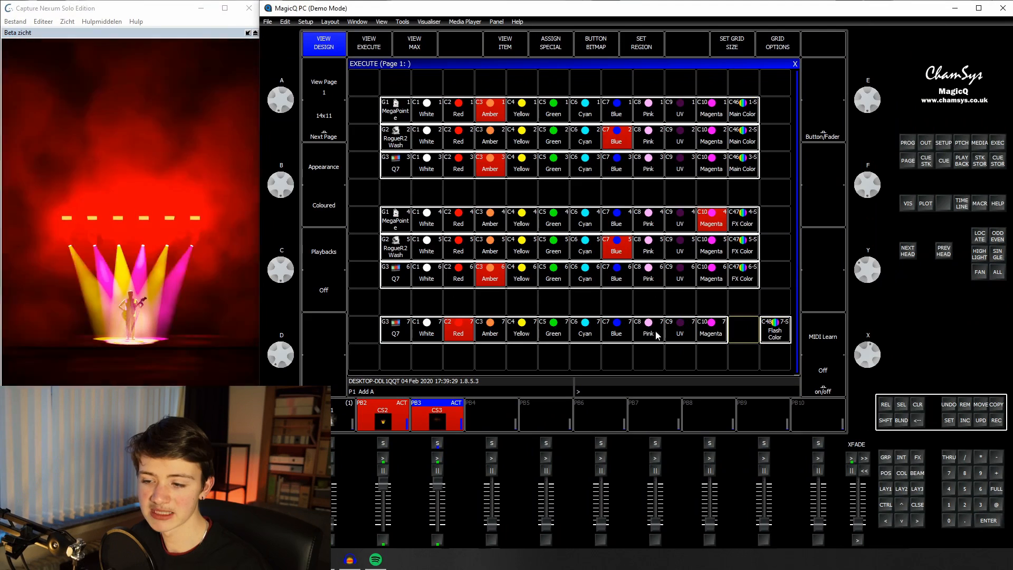
{"action": "left_click", "coordinate": [737, 336]}
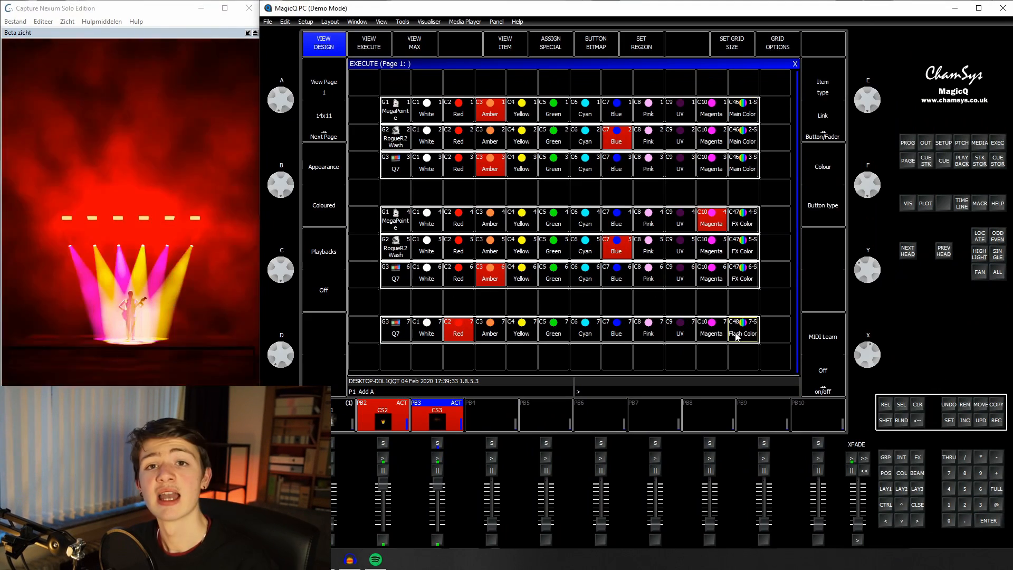